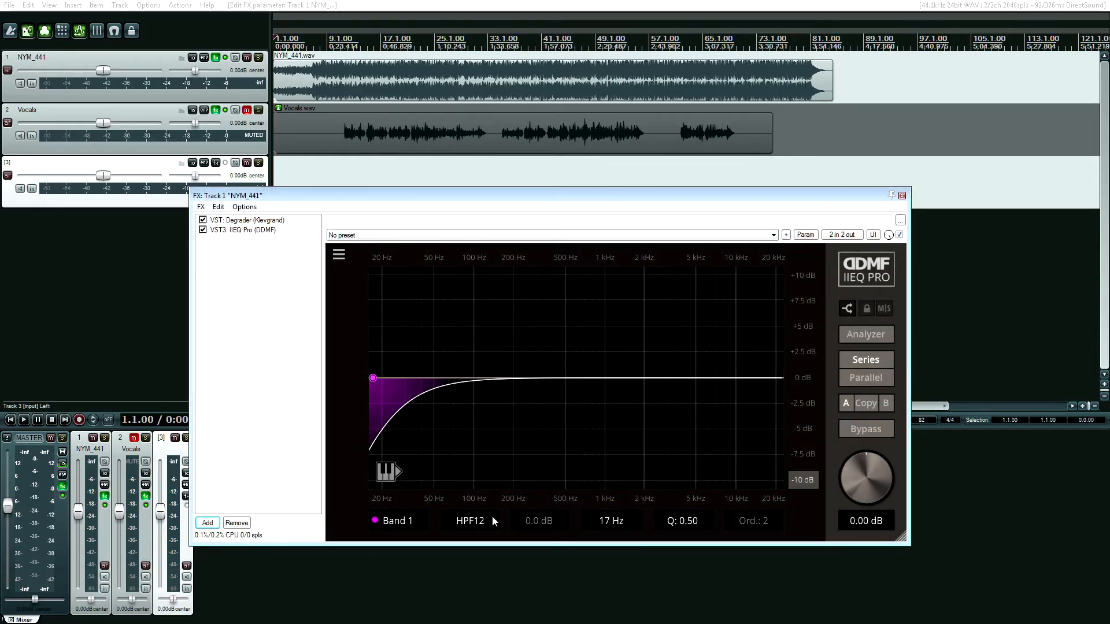
Set the EQ's Band 1 to 74 Hz with a Butter HP filter of order 1
left_click_drag(609, 523, 537, 498)
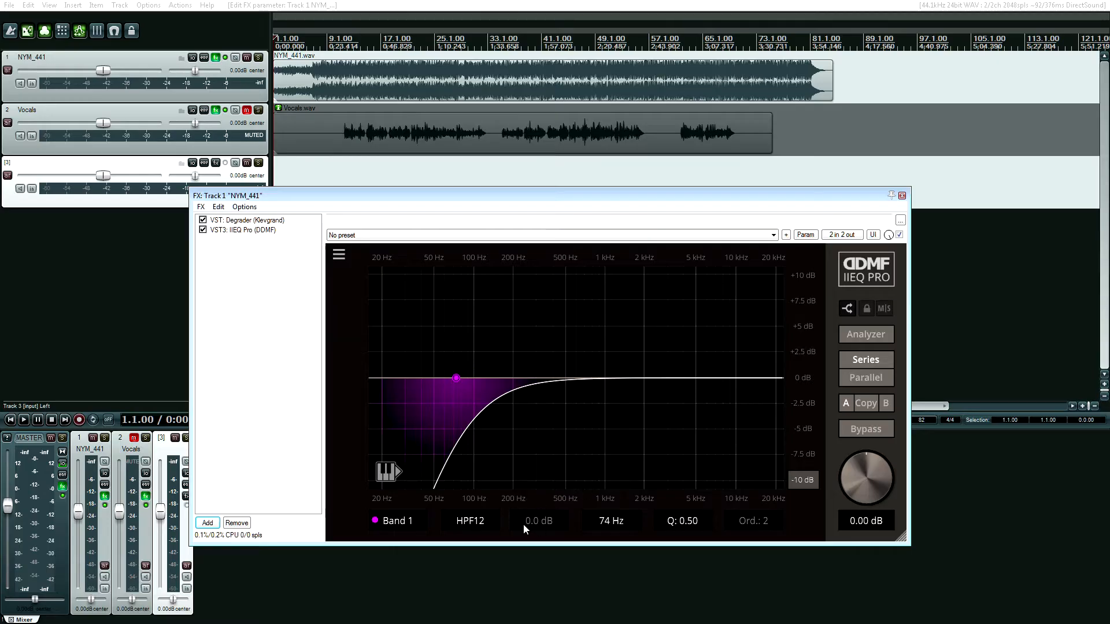
left_click(472, 523)
left_click(473, 504)
left_click(756, 523)
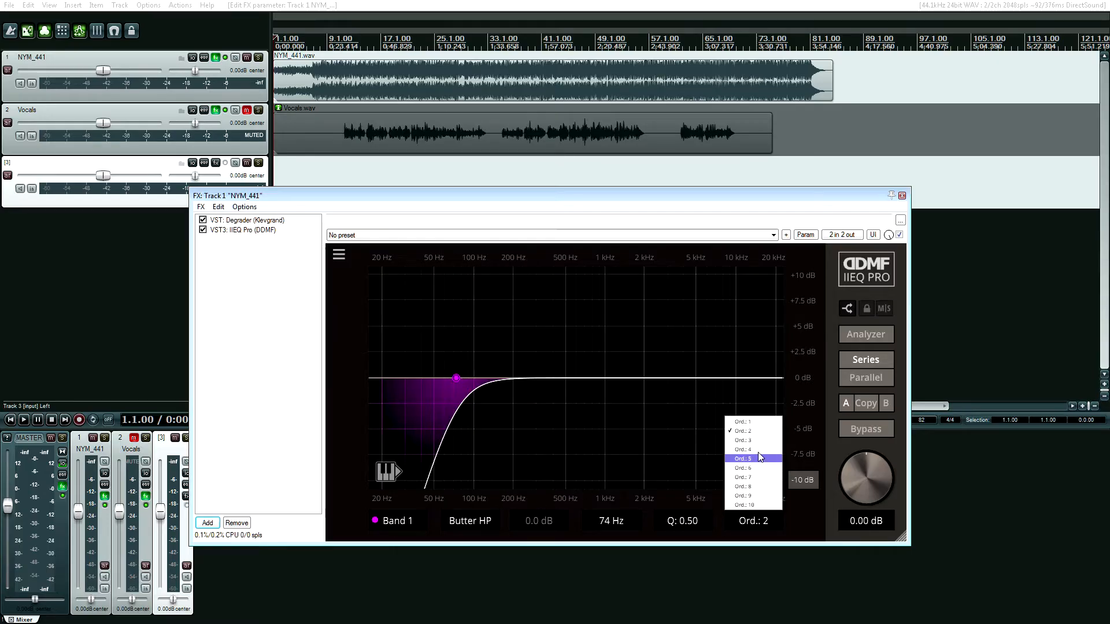
left_click(750, 422)
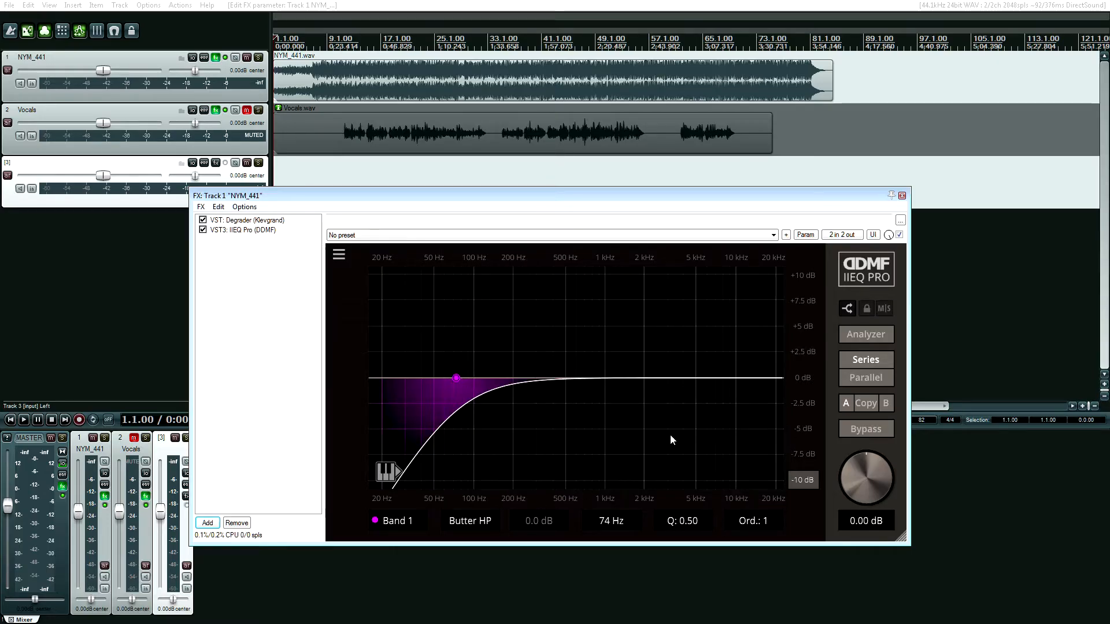
Steepen Band 1's high-pass filter by setting its order to 8, 9 and finally 10
left_click(754, 523)
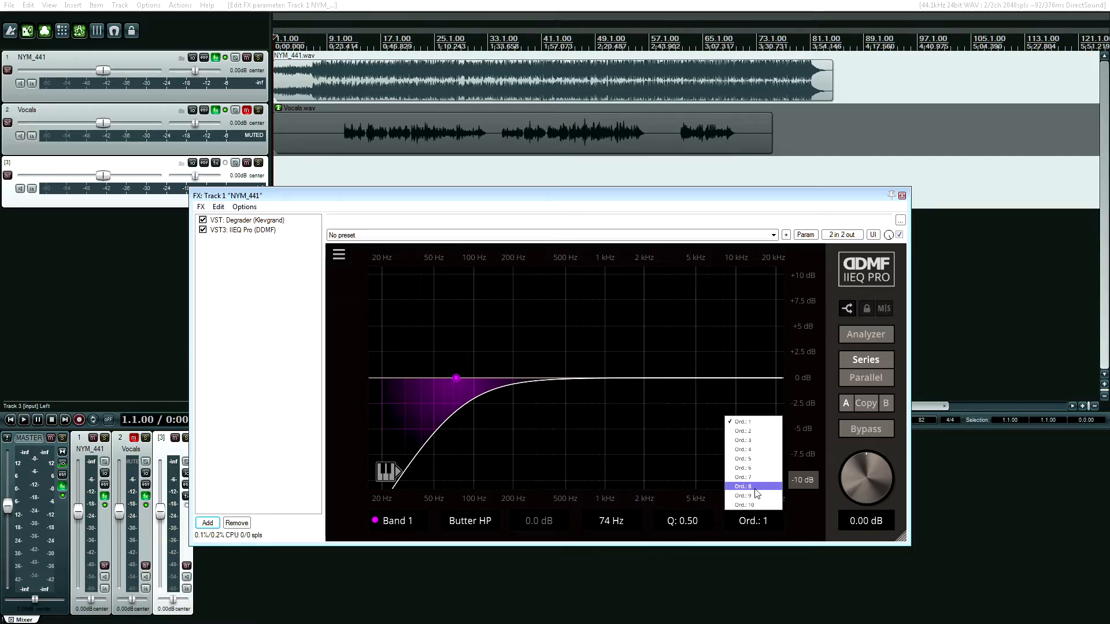
left_click(754, 487)
left_click(759, 523)
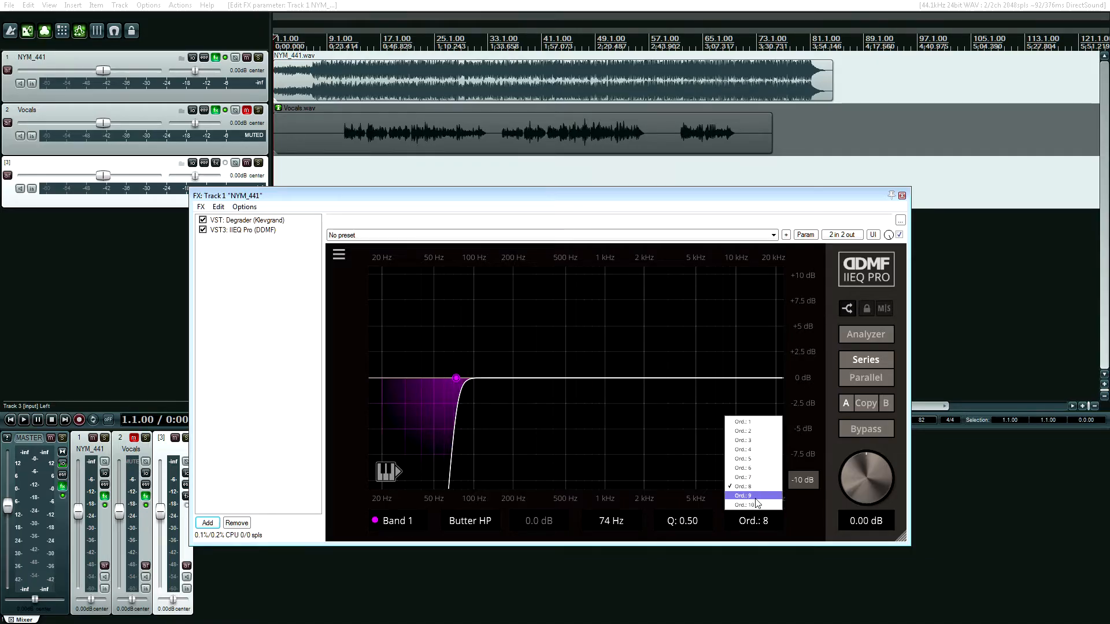
left_click(751, 495)
left_click(758, 520)
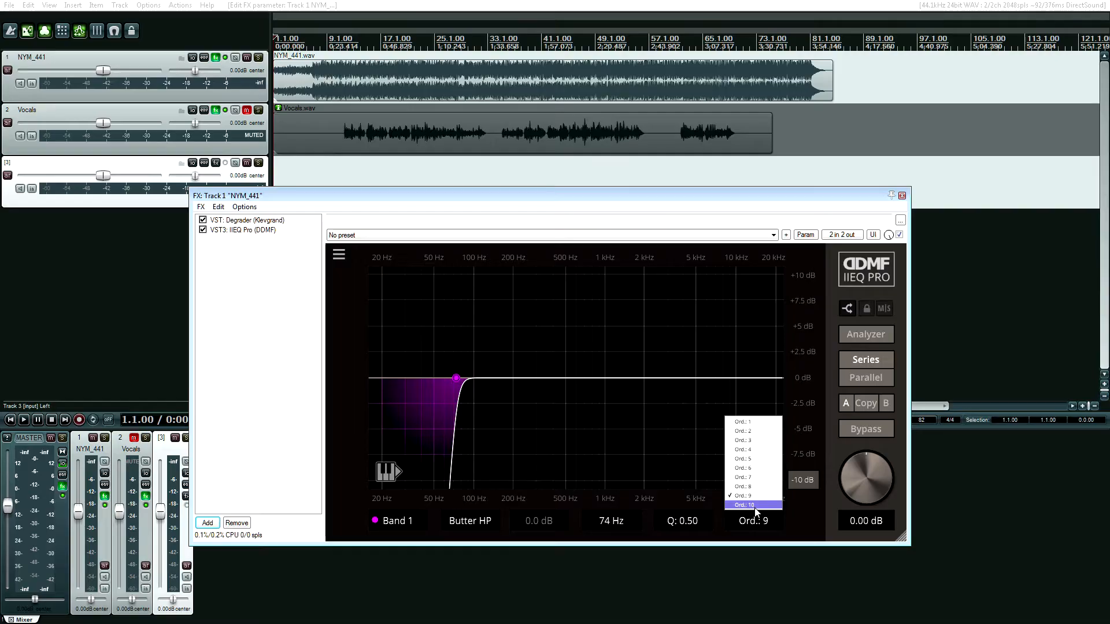
left_click(755, 506)
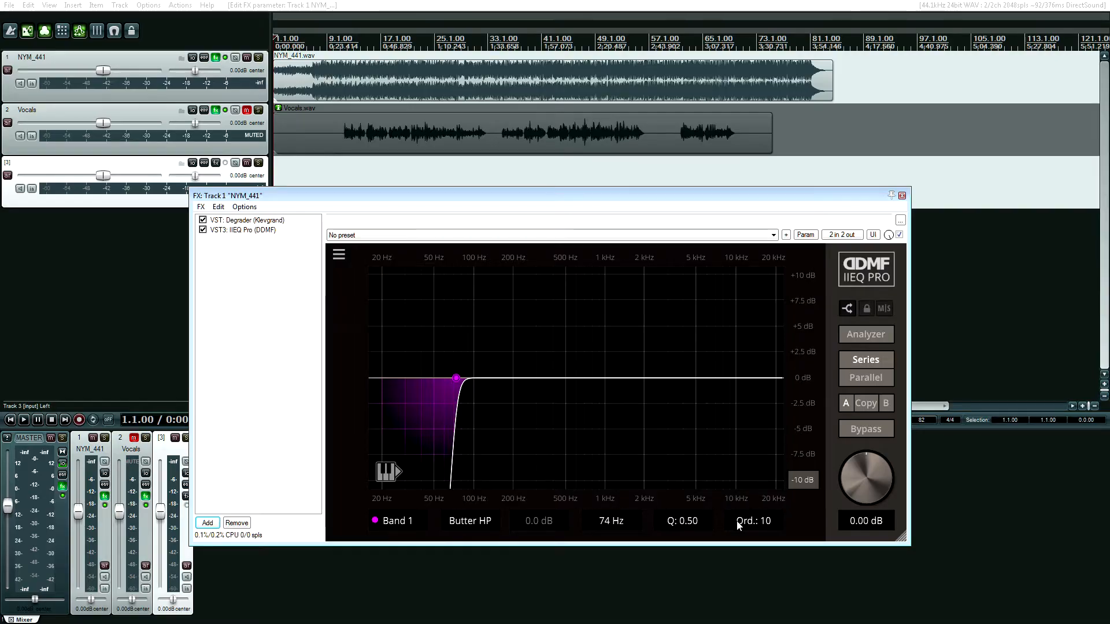
Remove IIEQ Pro from the NYM_441 track's effect chain
left_click(256, 230)
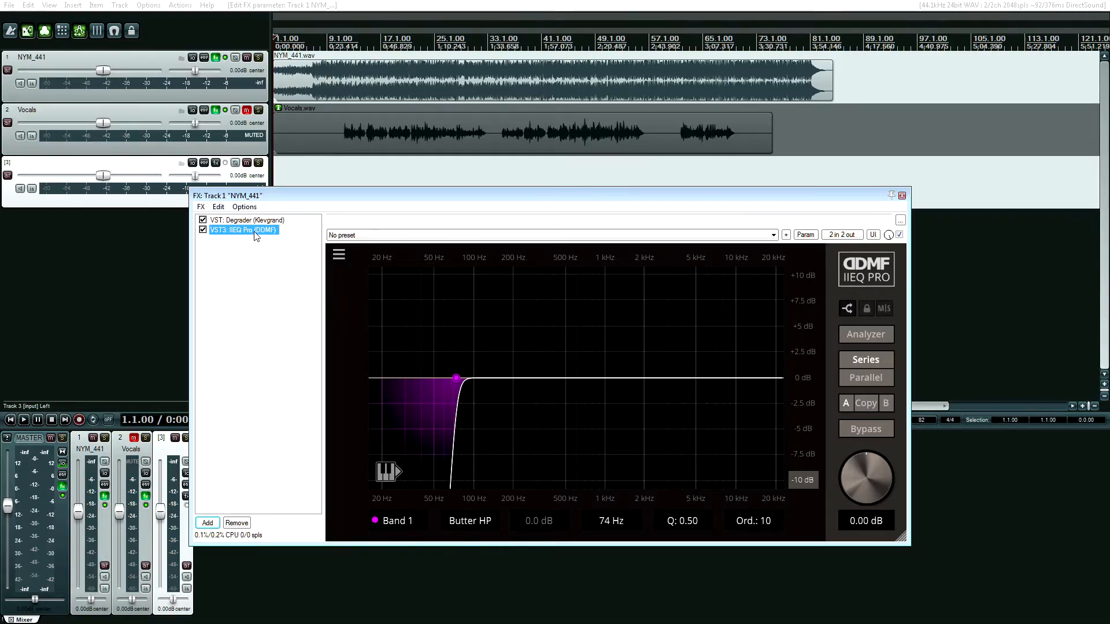
key("Delete")
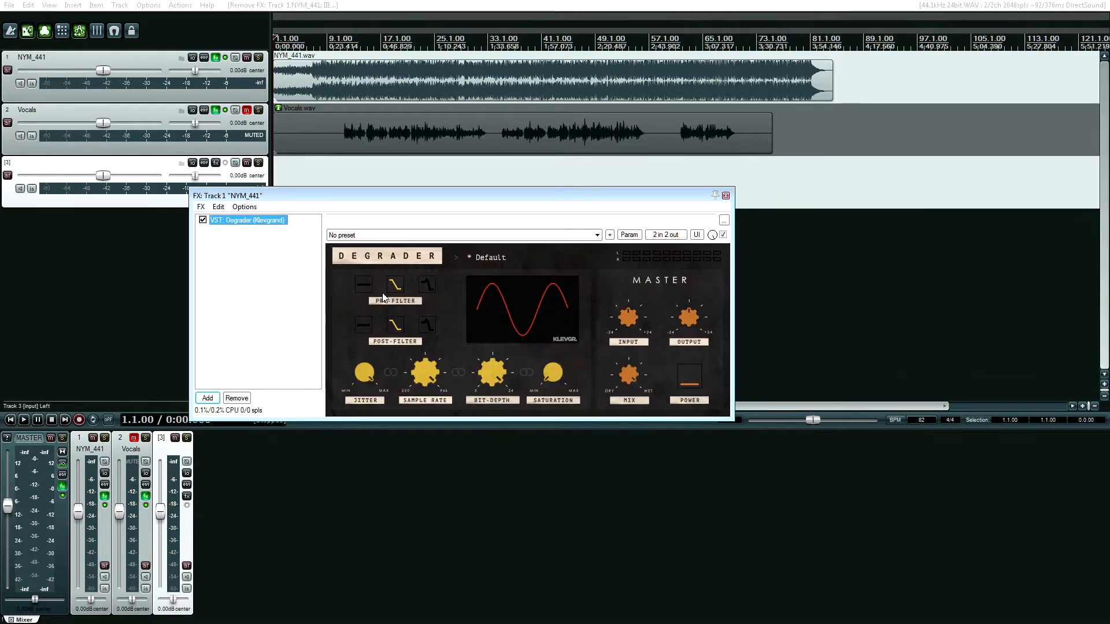
Switch Degrader's post-filter and pre-filter to the peaked low-pass curve and try the sample rate at about 22811 Hz
left_click(425, 327)
left_click(421, 289)
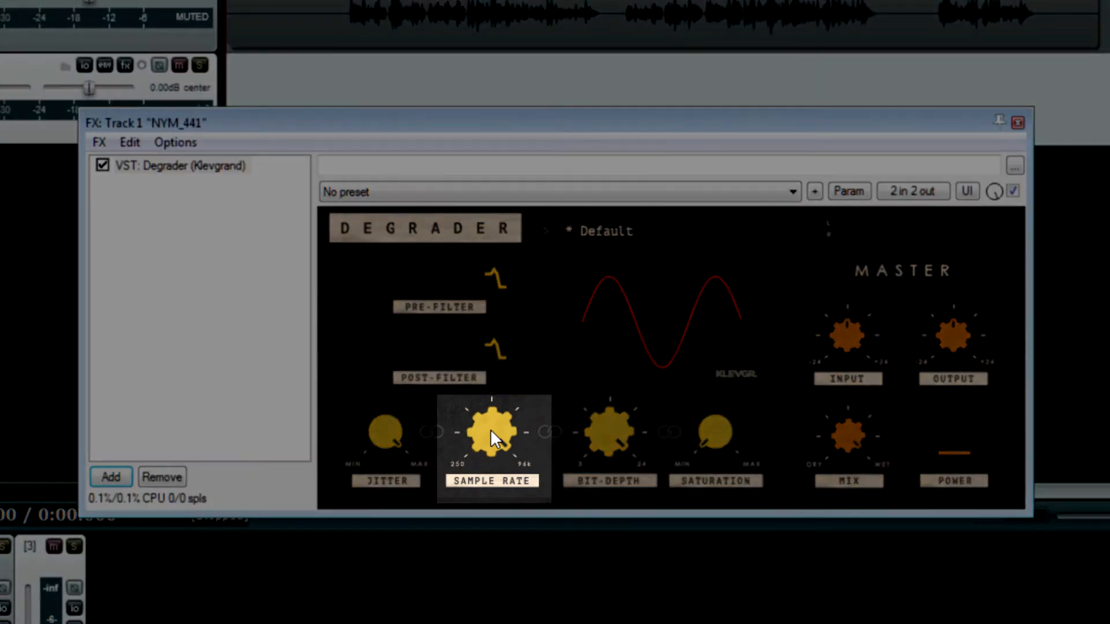
mouse_move(490, 429)
mouse_move(490, 429)
left_mouse_down()
mouse_move(497, 371)
mouse_move(497, 425)
left_mouse_up()
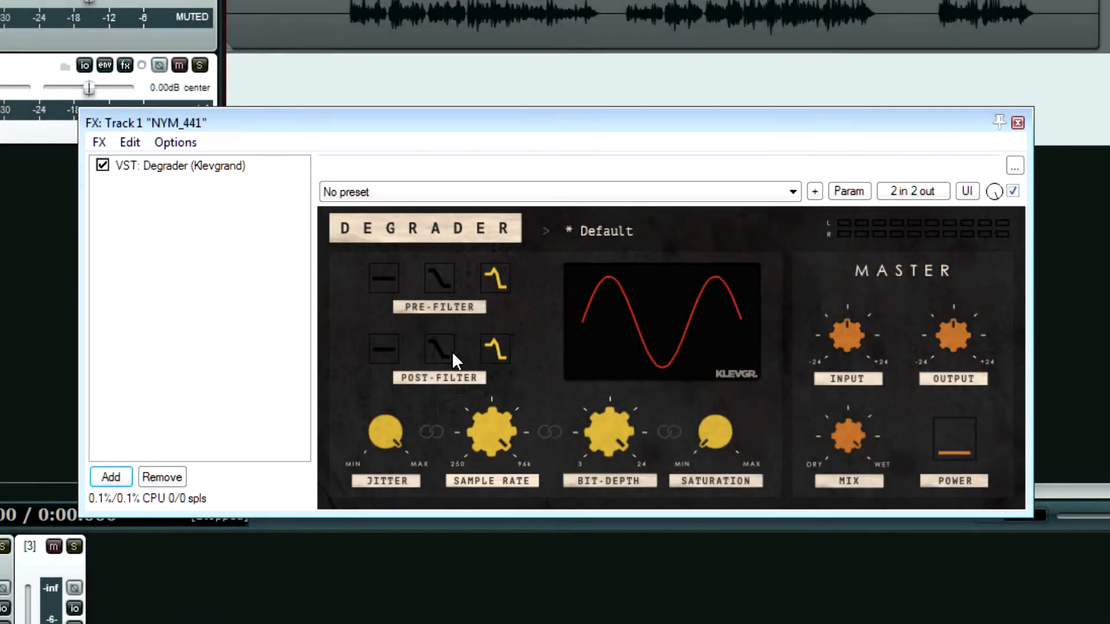
Return Degrader's post-filter and pre-filter to the plain low-pass curve and try out the sample-rate control
left_click(434, 349)
left_click(437, 275)
left_click_drag(489, 434, 499, 408)
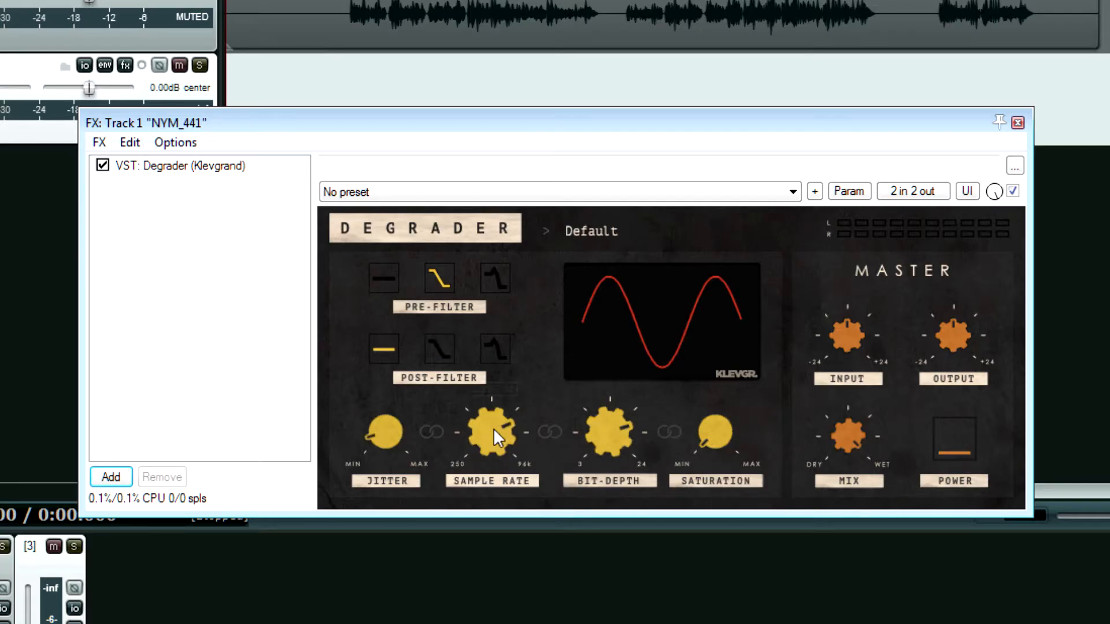
mouse_move(494, 429)
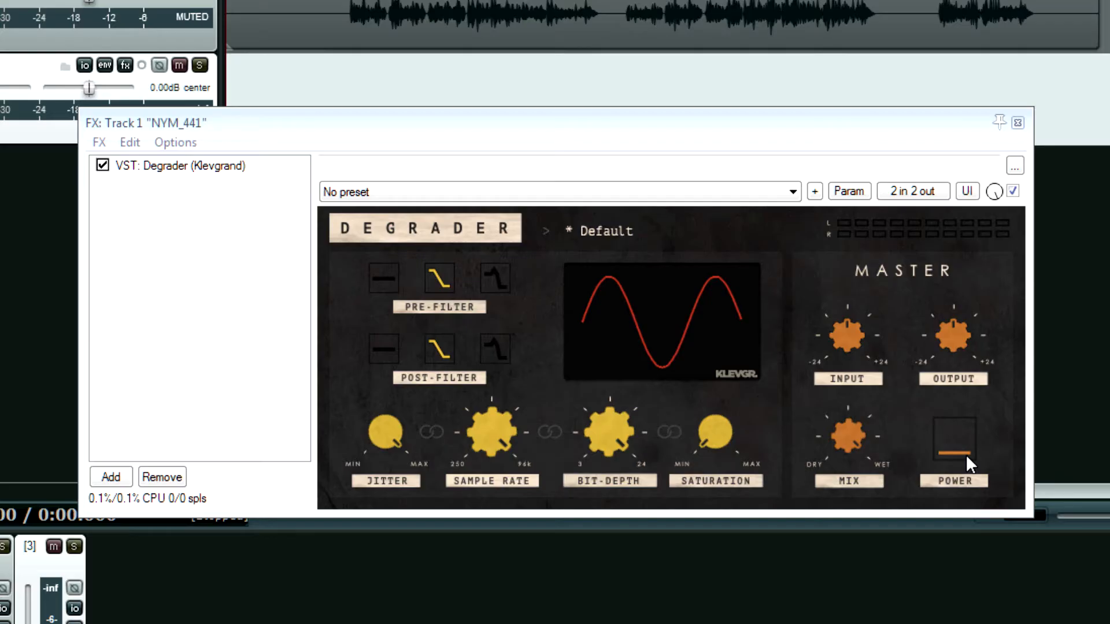
left_click(966, 455)
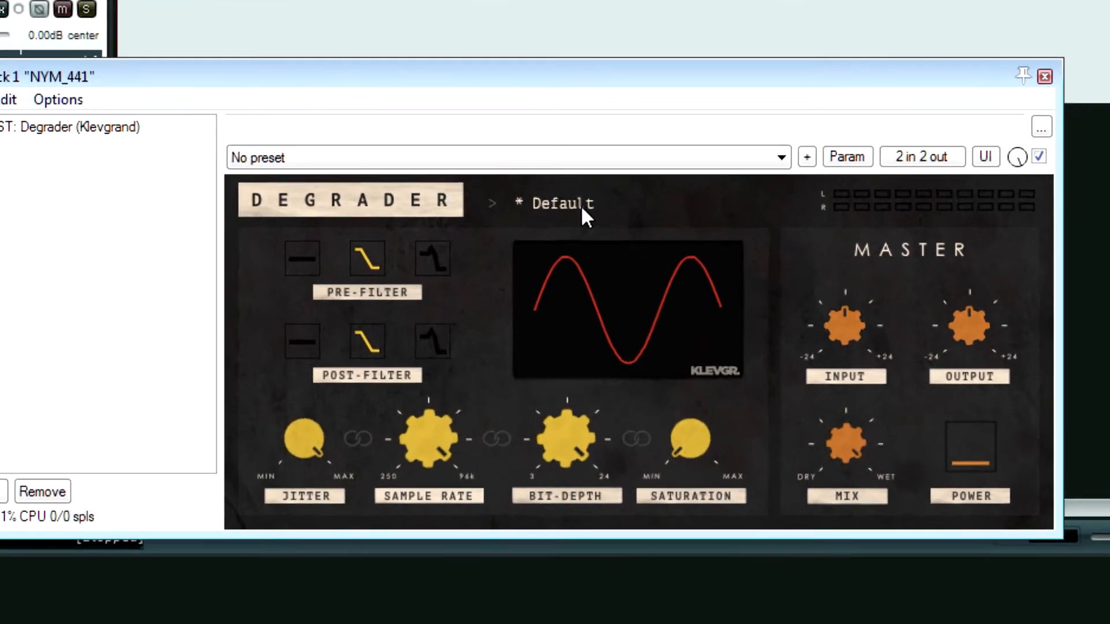
left_click(628, 231)
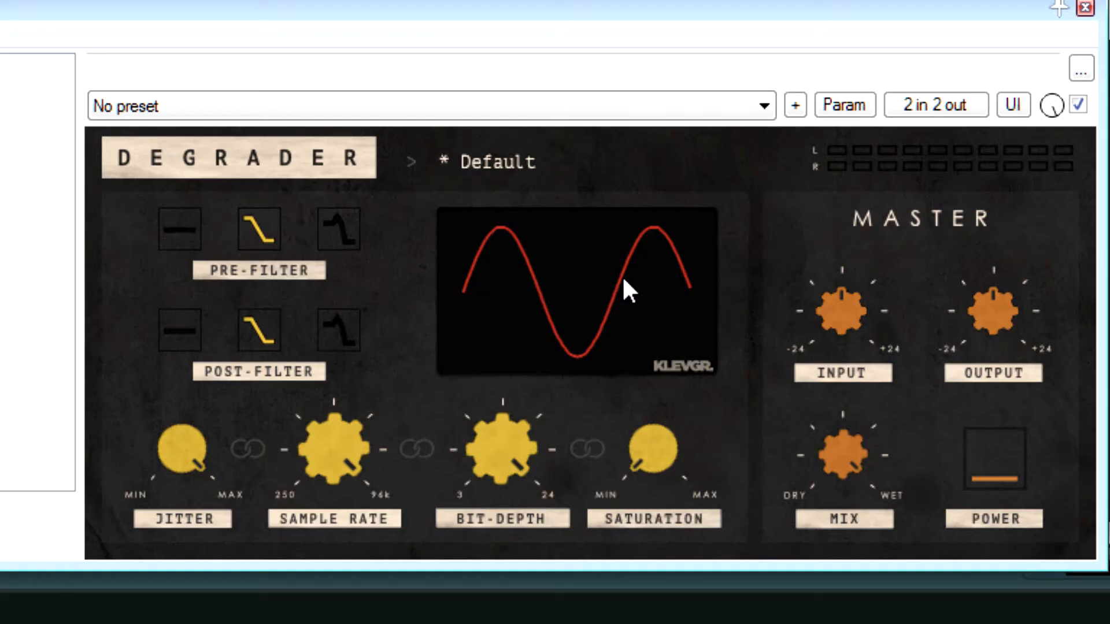
Try out Degrader's bit depth, saturation and sample rate, ending at 24.0 bits, minimum saturation and maximum sample rate
left_click_drag(484, 478, 533, 310)
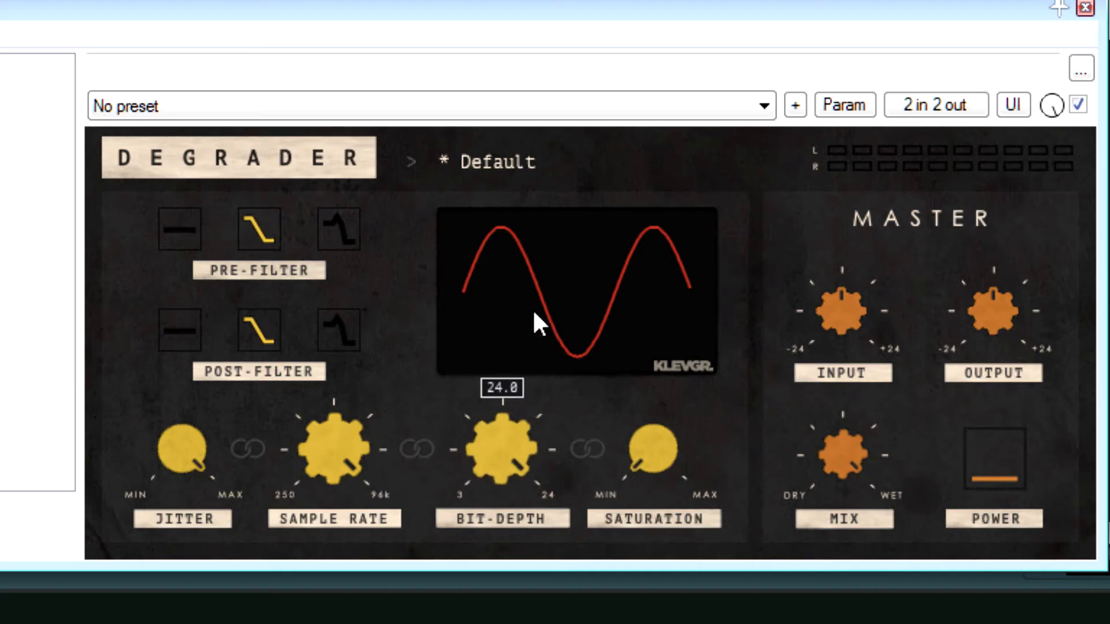
left_click_drag(642, 446, 685, 623)
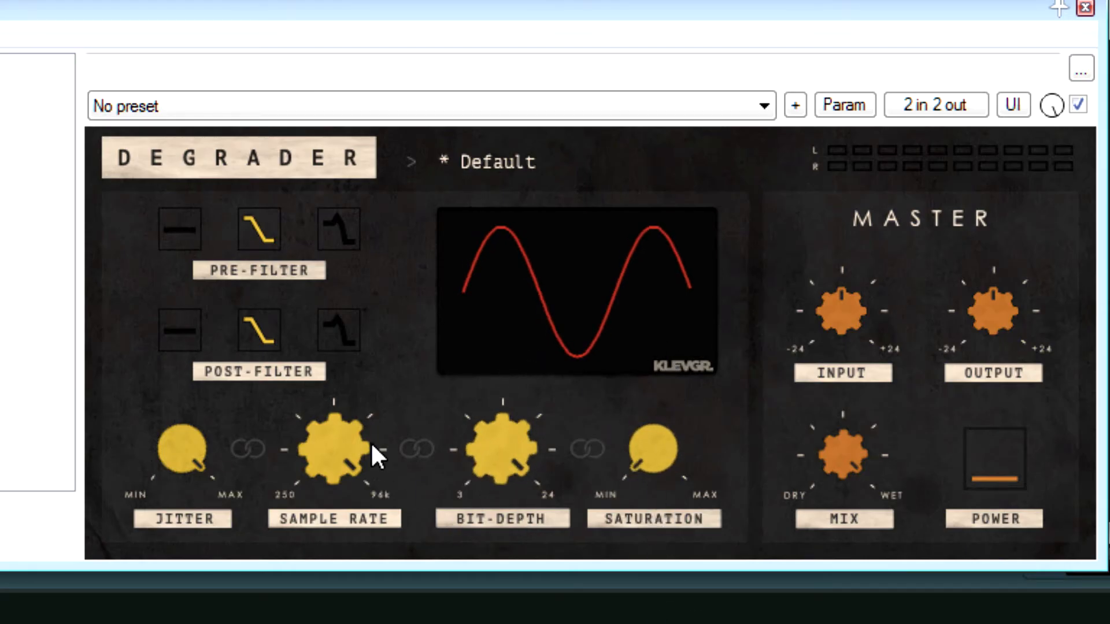
left_click_drag(335, 446, 373, 338)
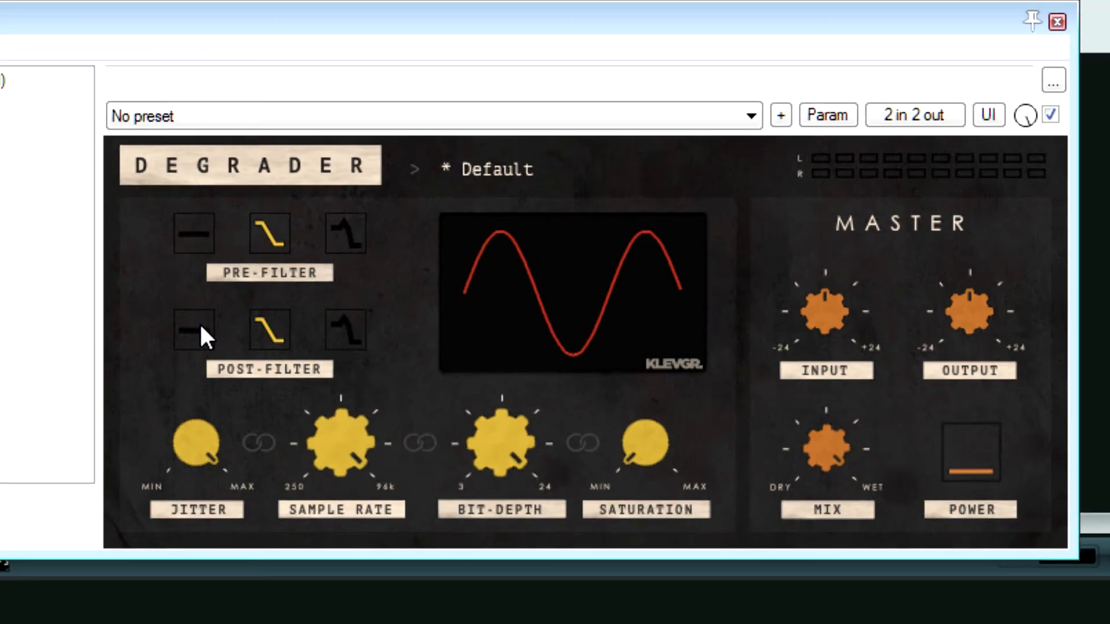
Set Degrader's post-filter and pre-filter to flat and reduce the jitter to minimum
left_click(179, 330)
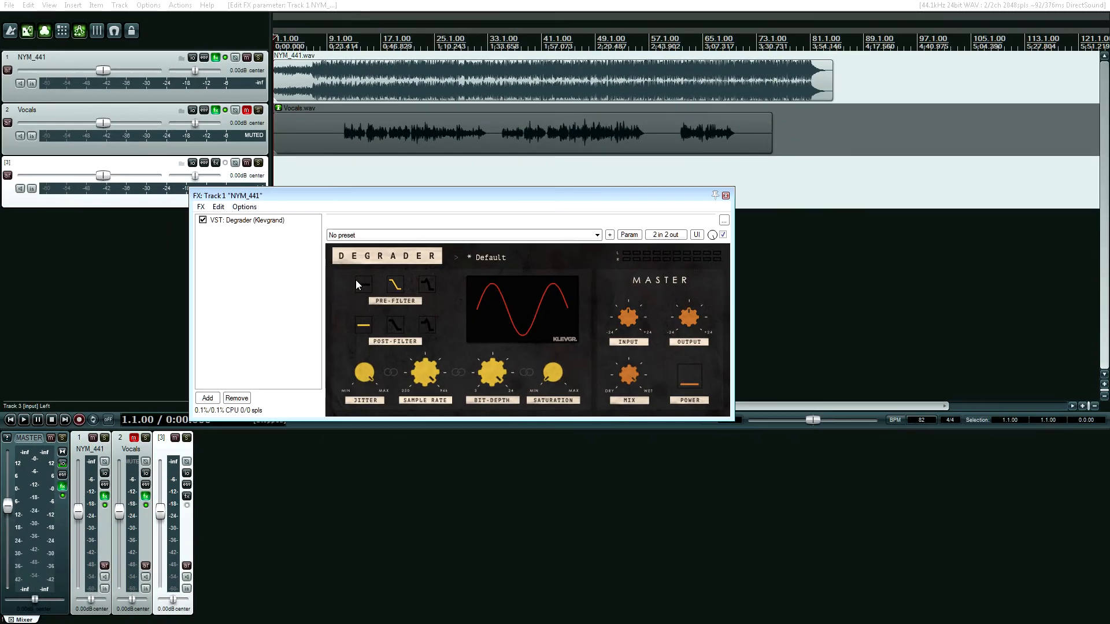
left_click_drag(288, 405, 250, 598)
left_click_drag(343, 491, 343, 514)
Play the NYM_441 track from about 0:14 while lowering Degrader's bit depth to mid-range, and stop playback
left_click(307, 81)
key("space")
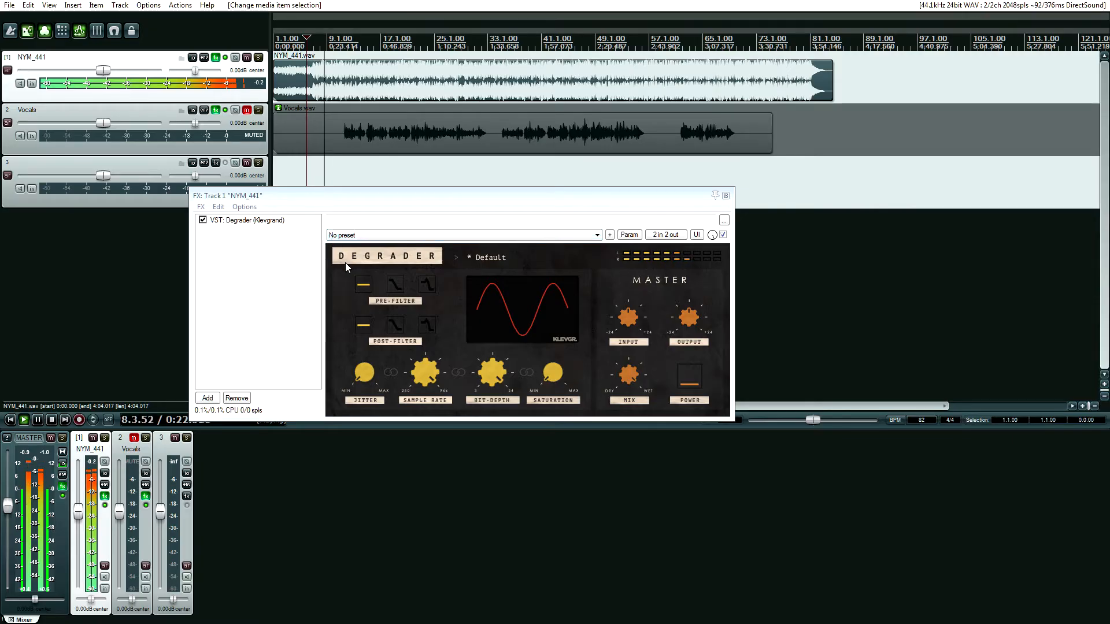
left_click_drag(491, 368, 491, 421)
key("space")
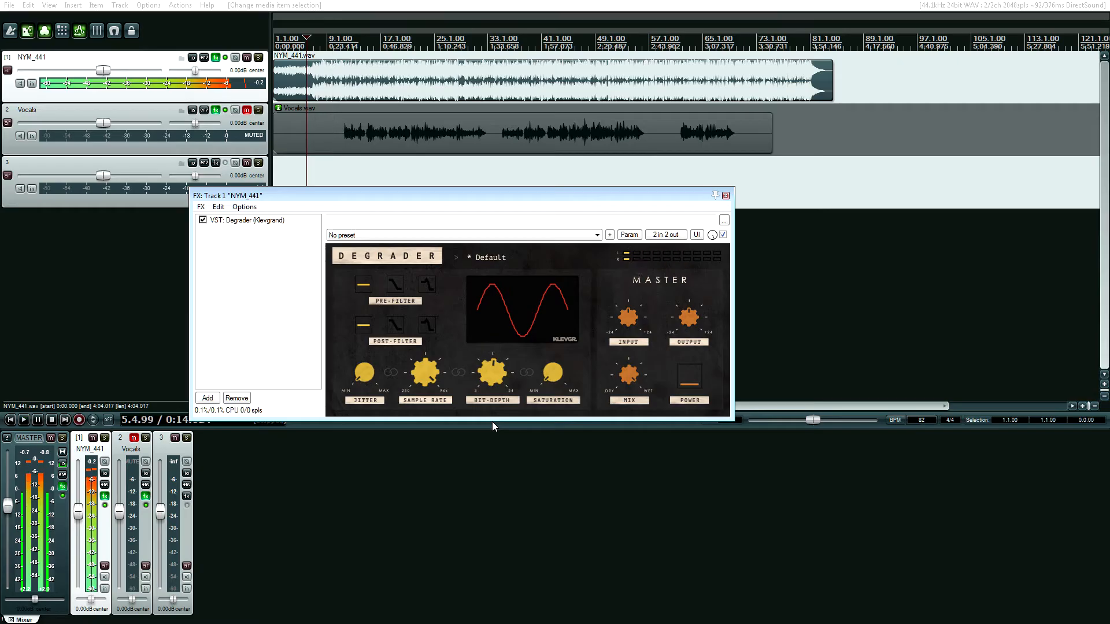
Link jitter, sample rate, bit depth and saturation, and try adjusting them together through the bit depth
left_click(459, 372)
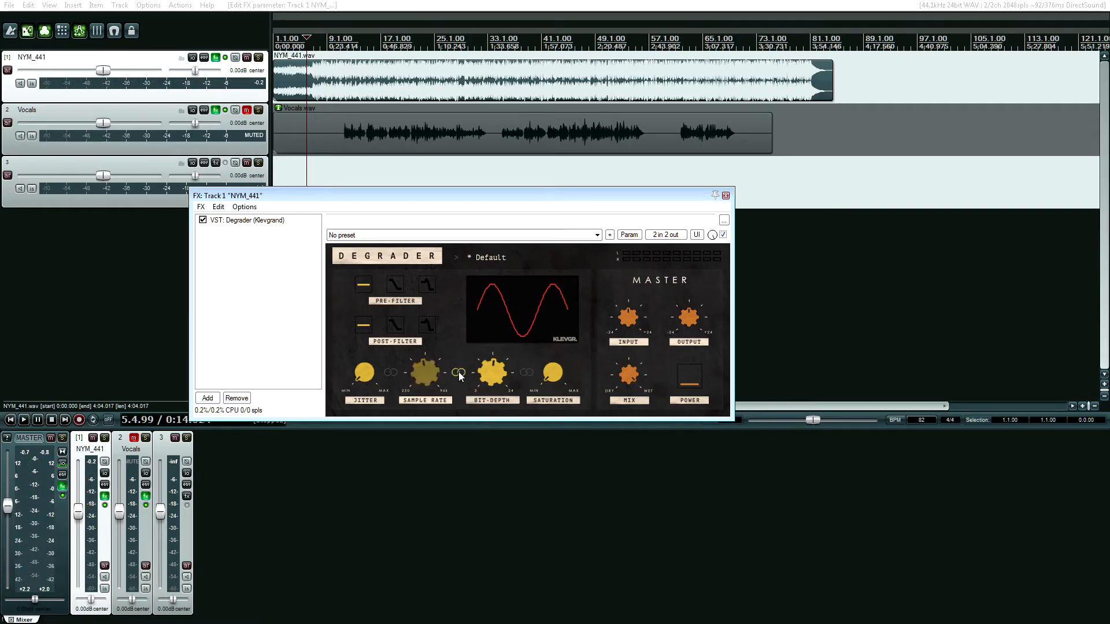
left_click(390, 372)
left_click(525, 373)
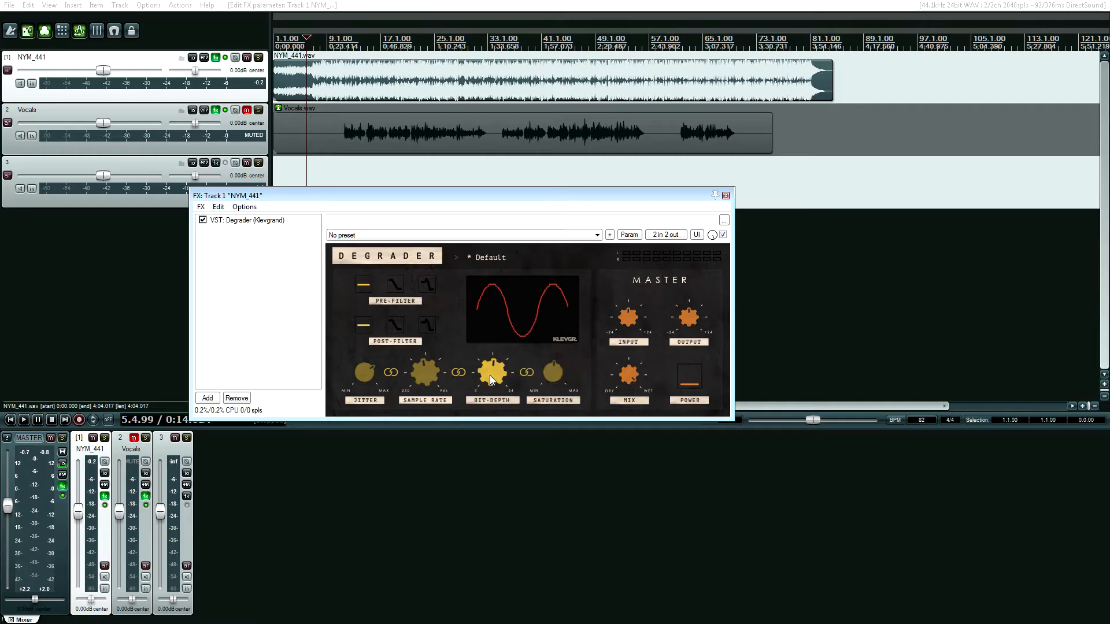
left_click_drag(490, 375, 494, 309)
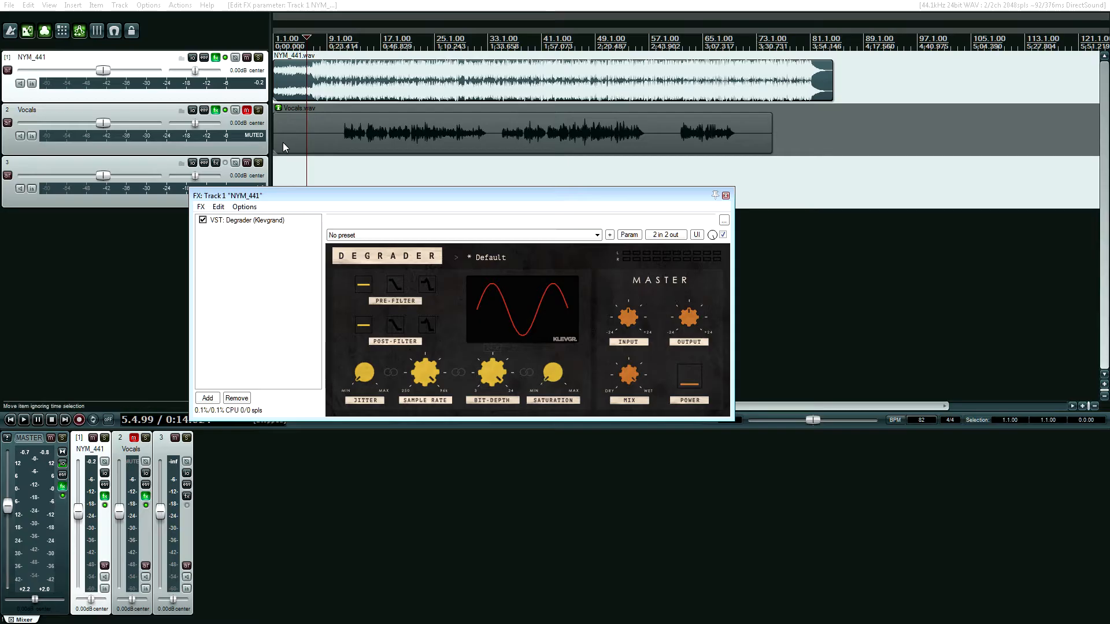
Play NYM_441 from about 0:16 while cutting Degrader's bit depth to a coarse setting and gradually raising it, and stop playback
left_click(333, 83)
key("space")
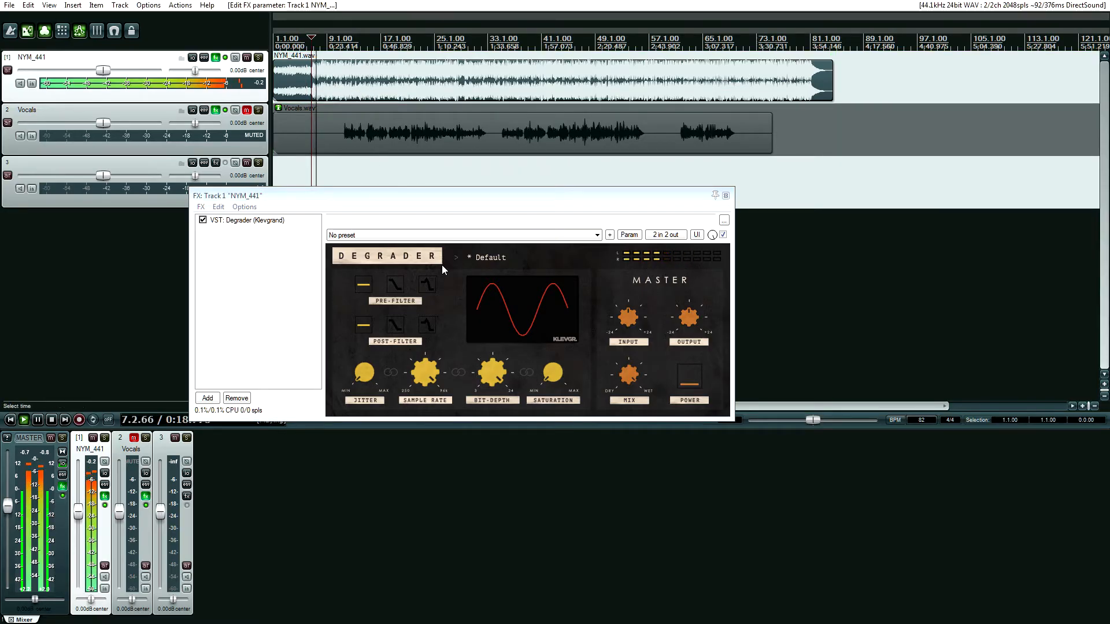
left_click_drag(487, 373, 542, 505)
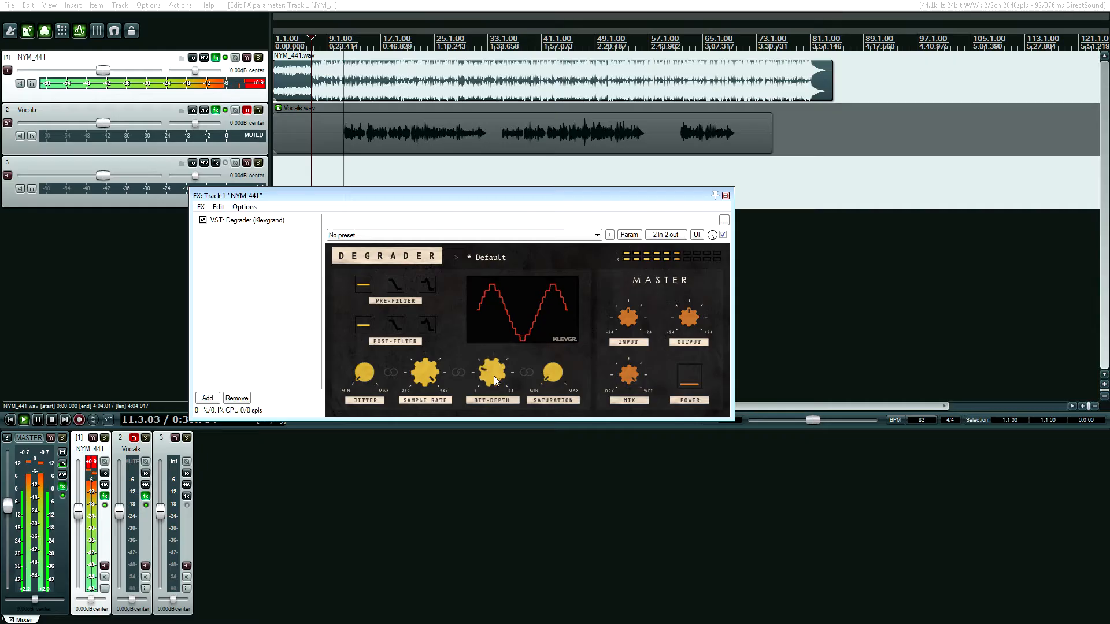
scroll(493, 376, "up", 4)
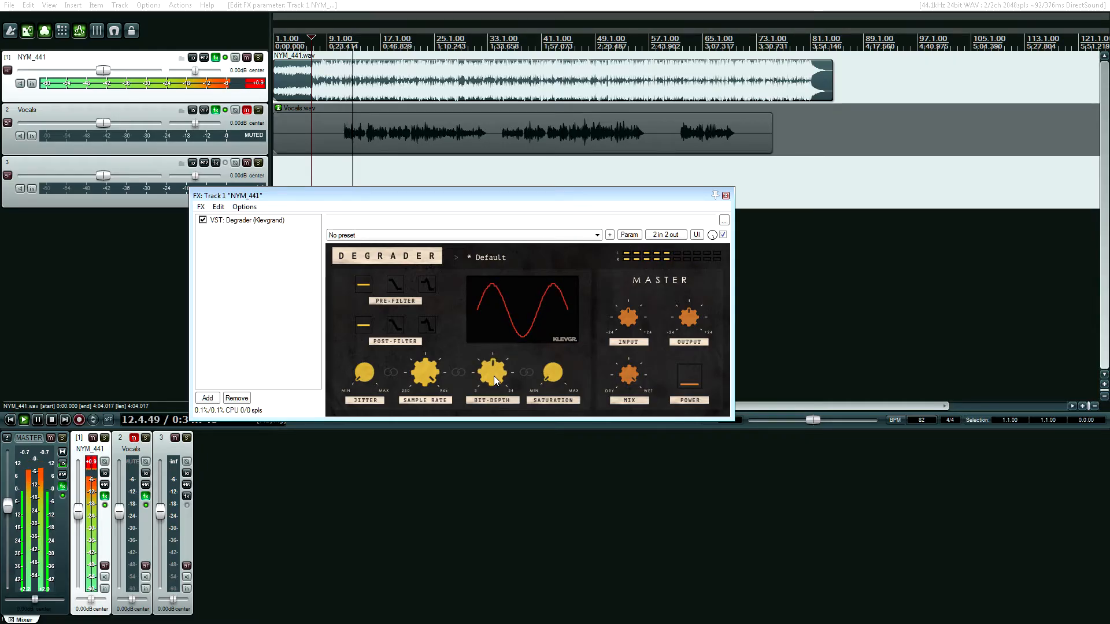
scroll(494, 376, "up", 2)
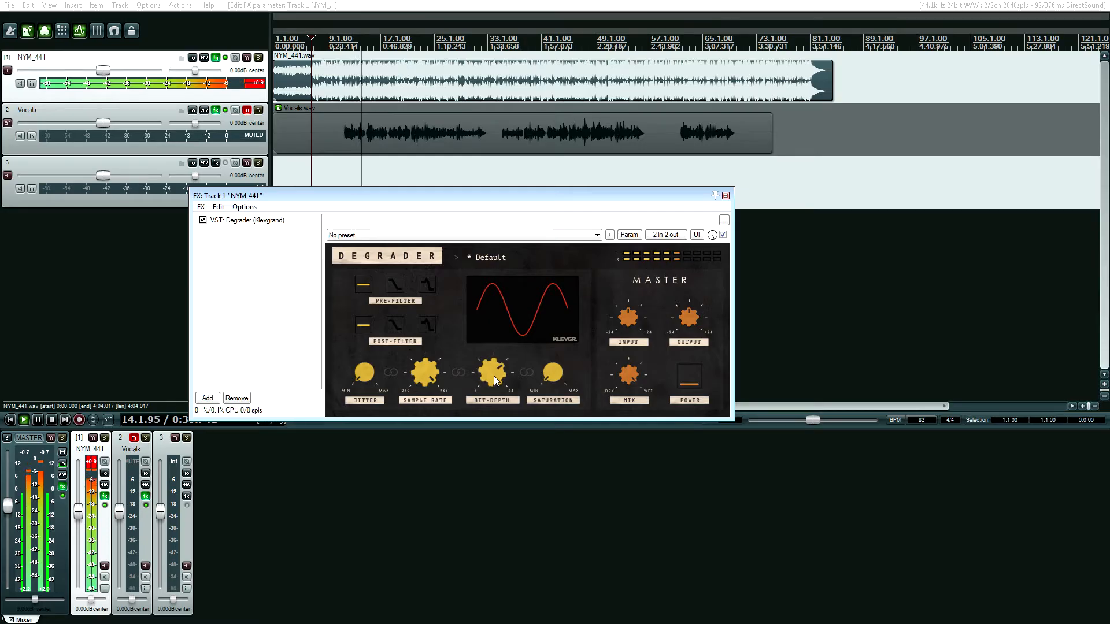
mouse_move(493, 376)
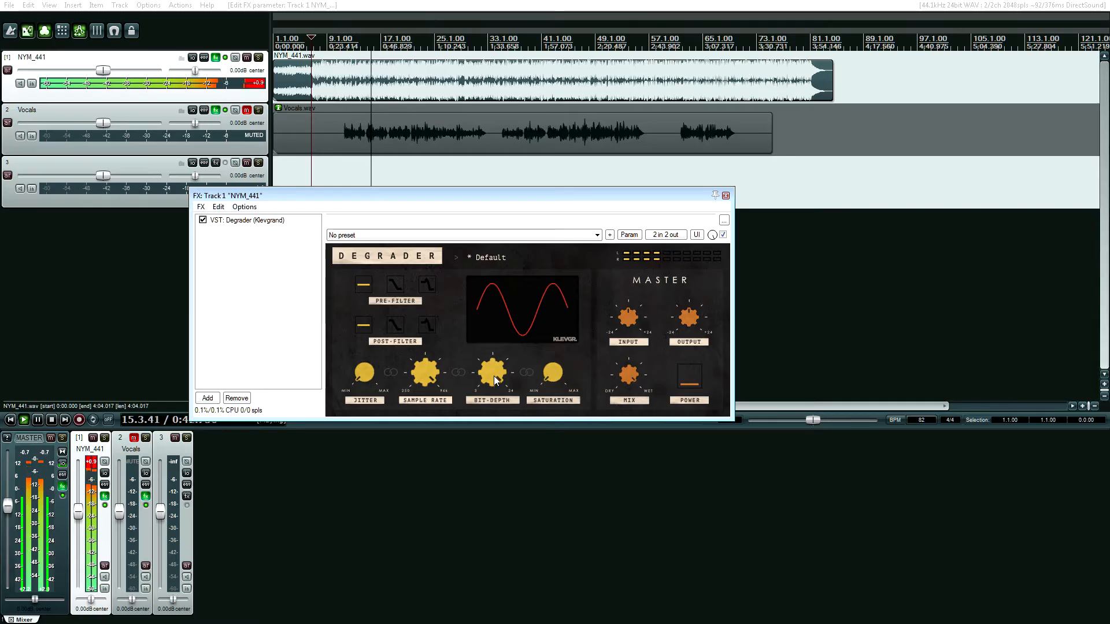
key("space")
Review the IIEQ Pro and Ozone 7 Maximizer settings in the master track's effect chain, and close it
left_click(62, 488)
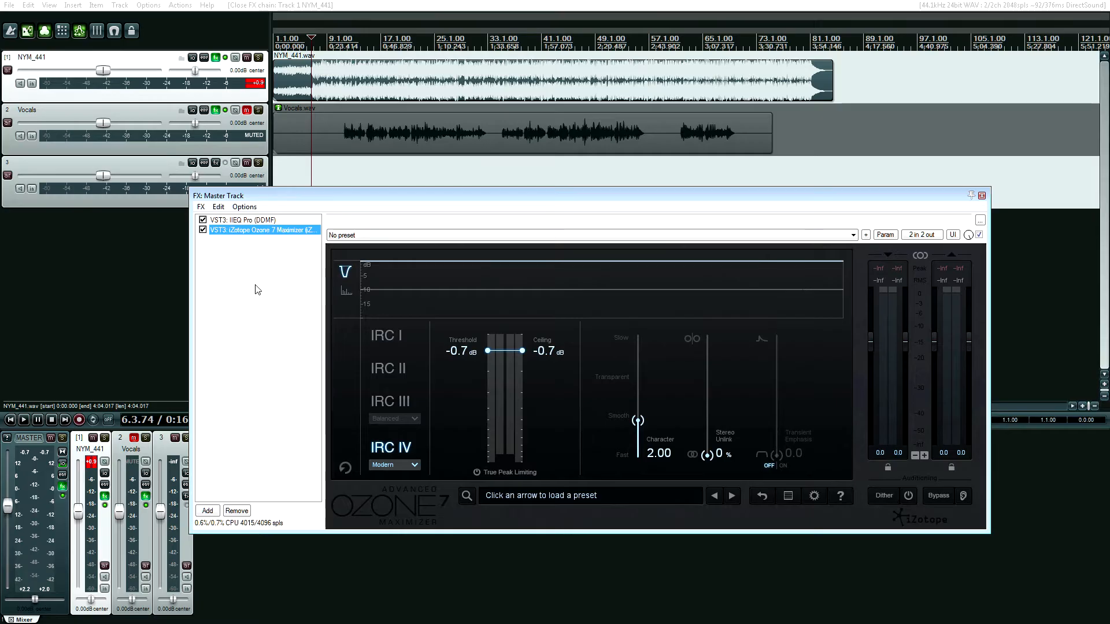
left_click(241, 222)
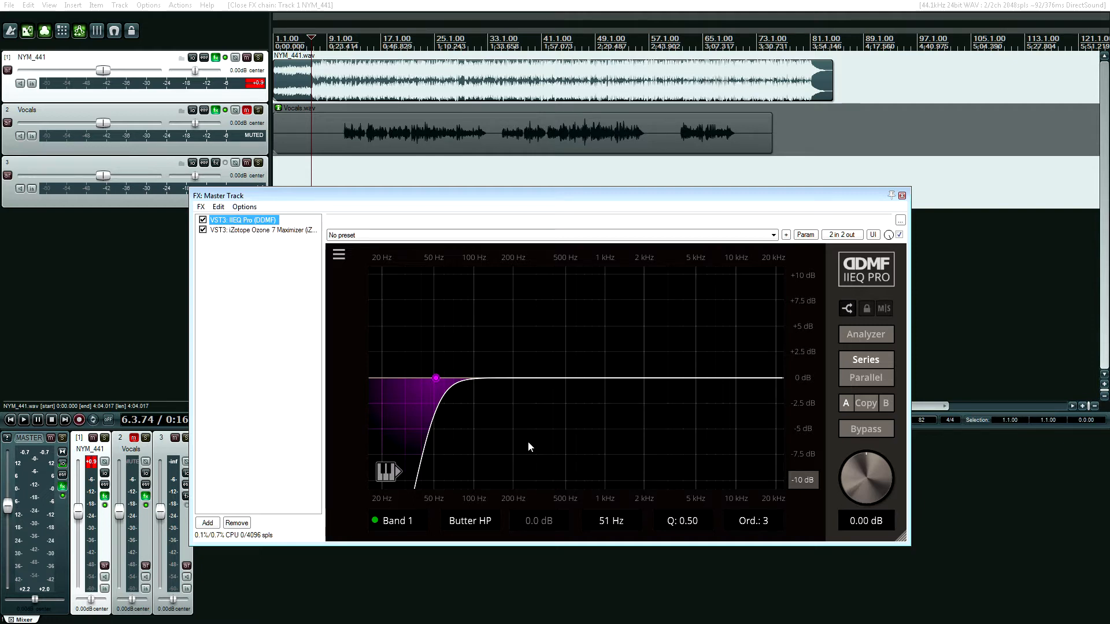
left_click(252, 230)
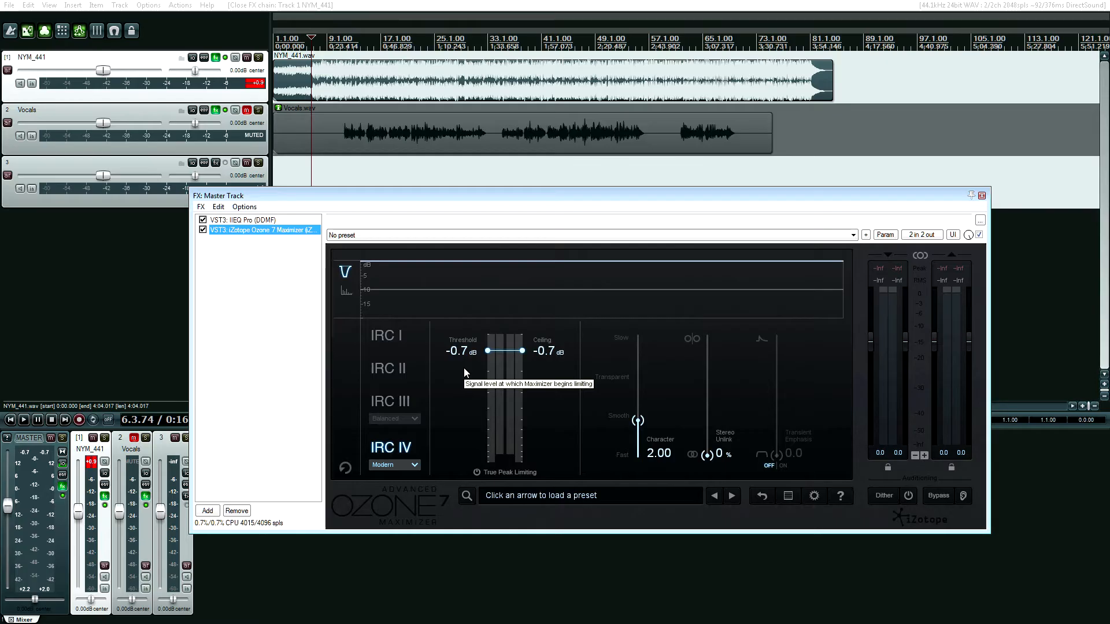
left_click(982, 196)
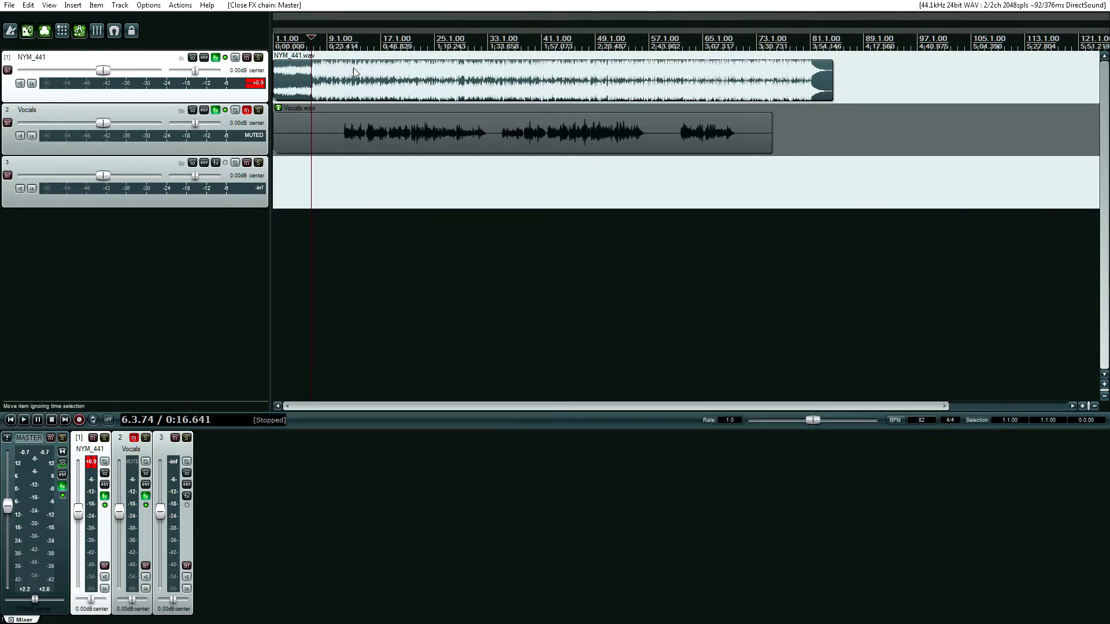
Open Degrader on NYM_441 and play the track from about 0:16 while gradually lowering the sample rate to 250 Hz
left_click(216, 57)
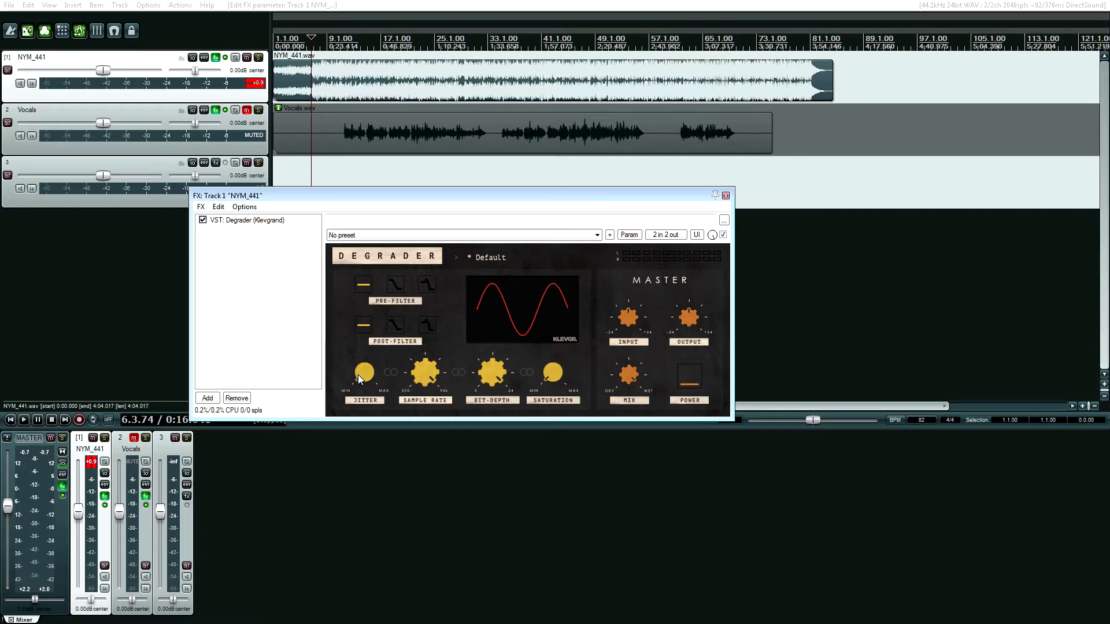
key("space")
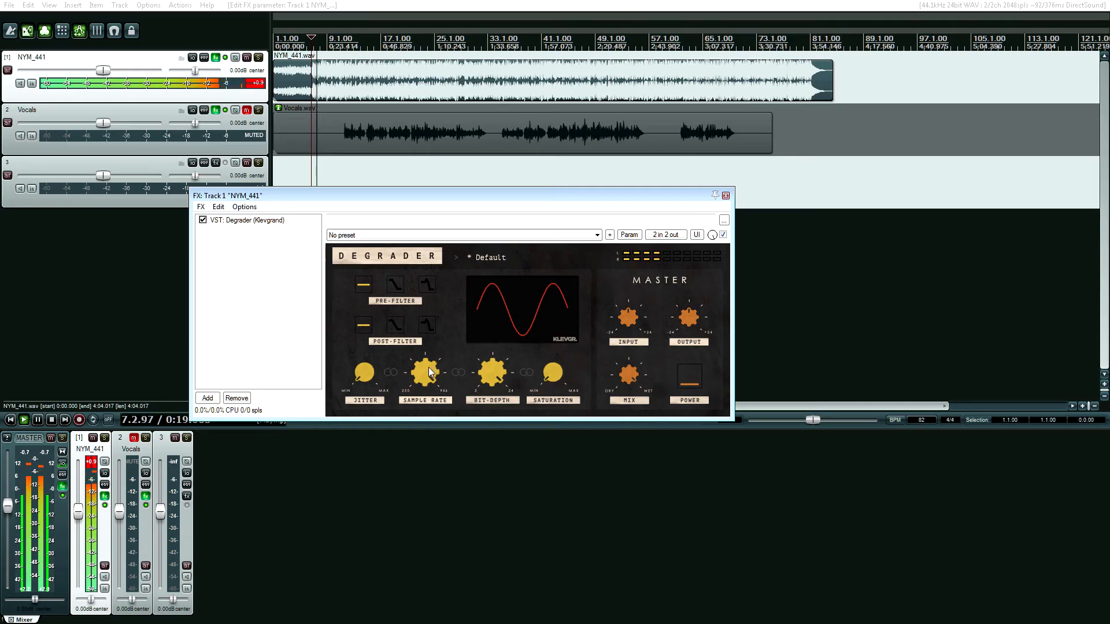
mouse_move(421, 375)
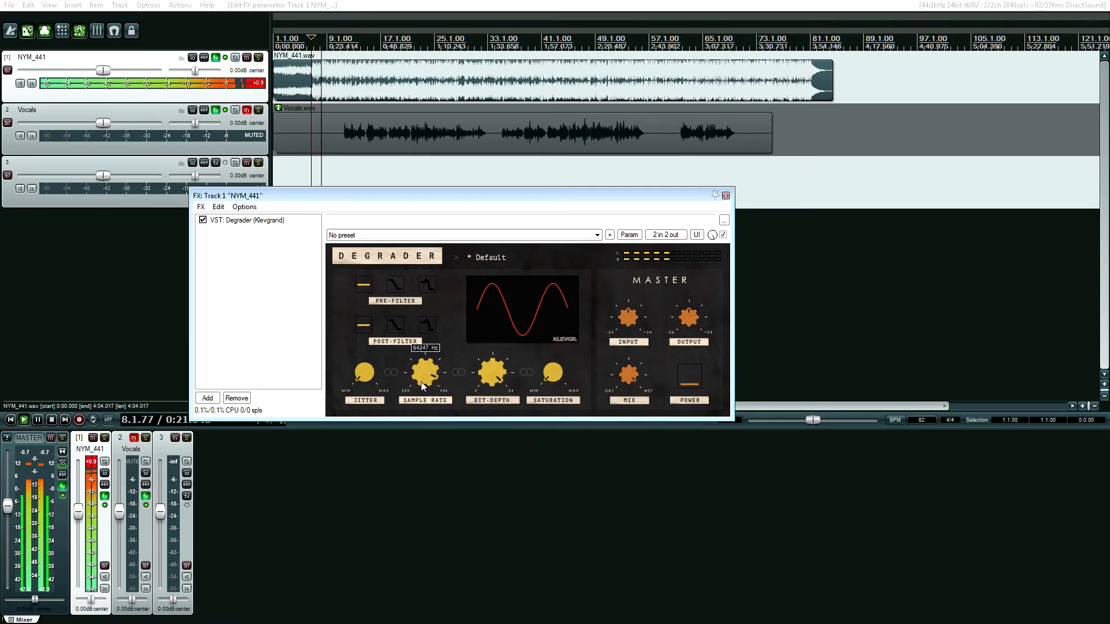
left_click_drag(420, 383, 424, 410)
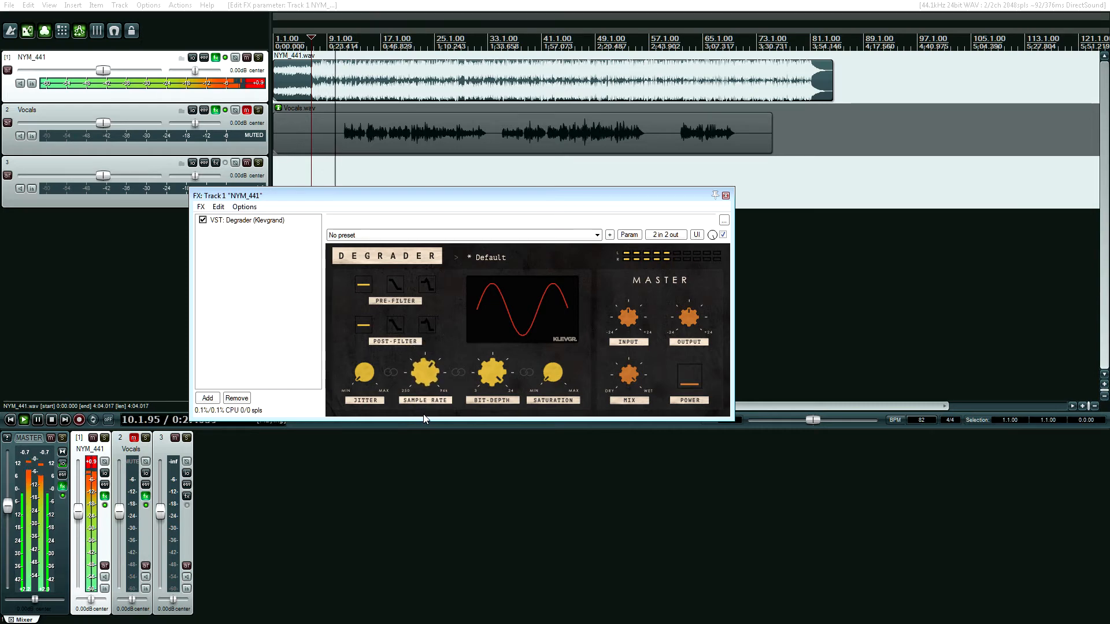
left_click_drag(422, 376, 423, 387)
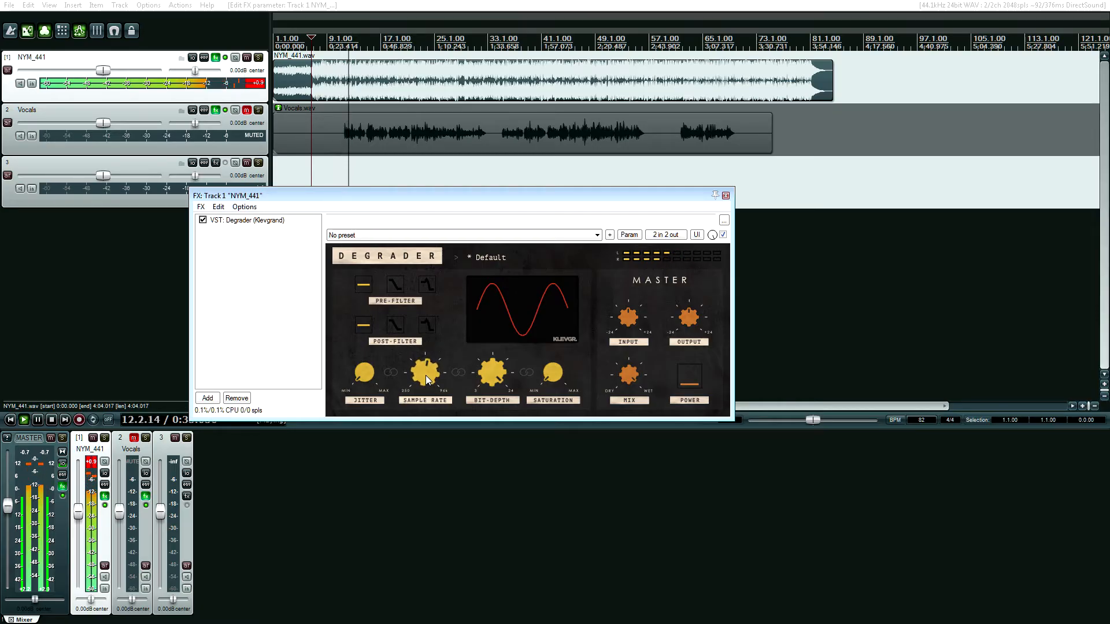
left_click_drag(427, 376, 426, 376)
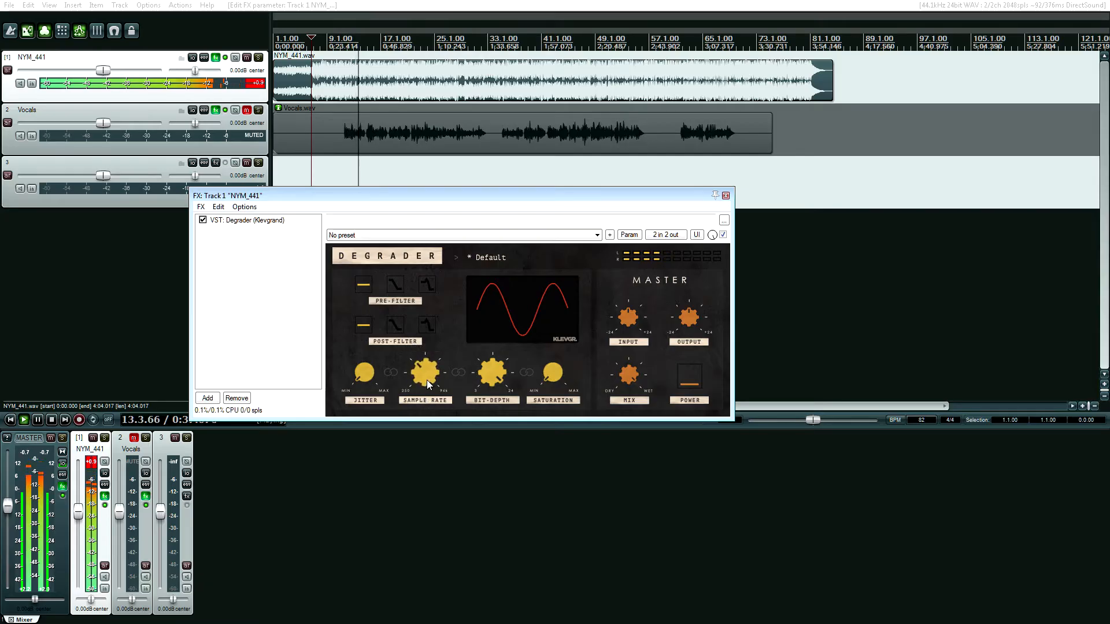
left_click_drag(426, 378, 425, 368)
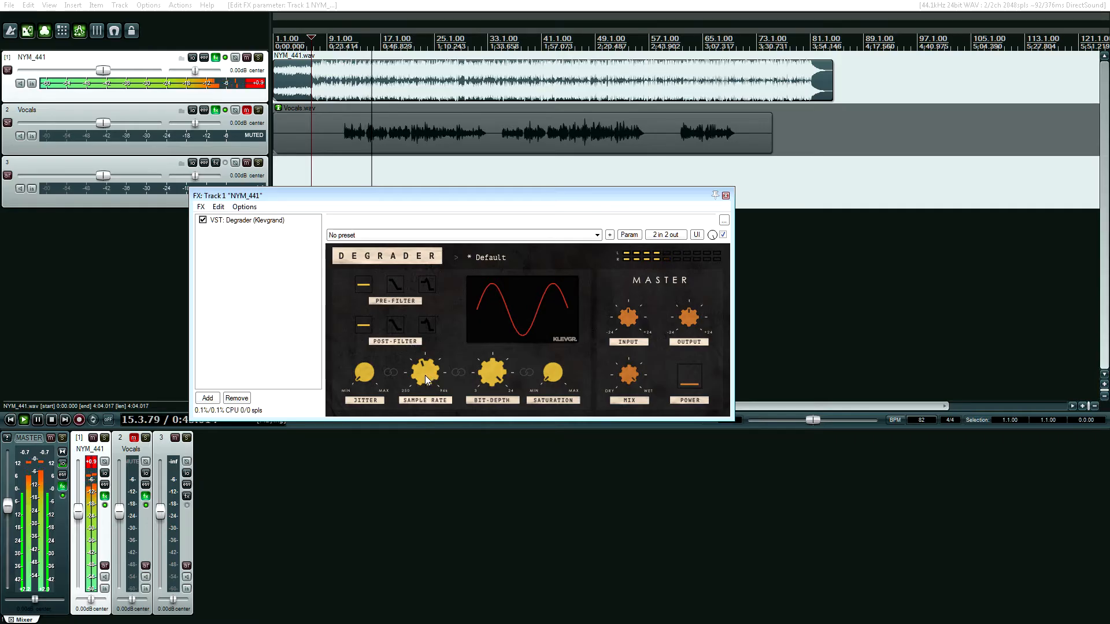
left_click_drag(425, 376, 425, 394)
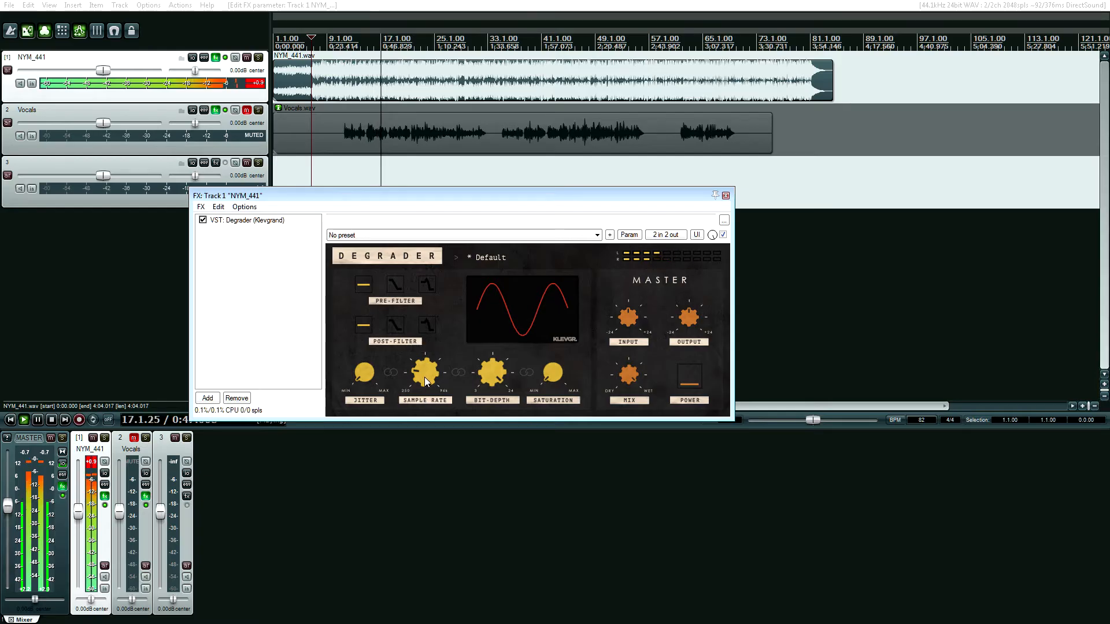
left_click_drag(424, 377, 425, 377)
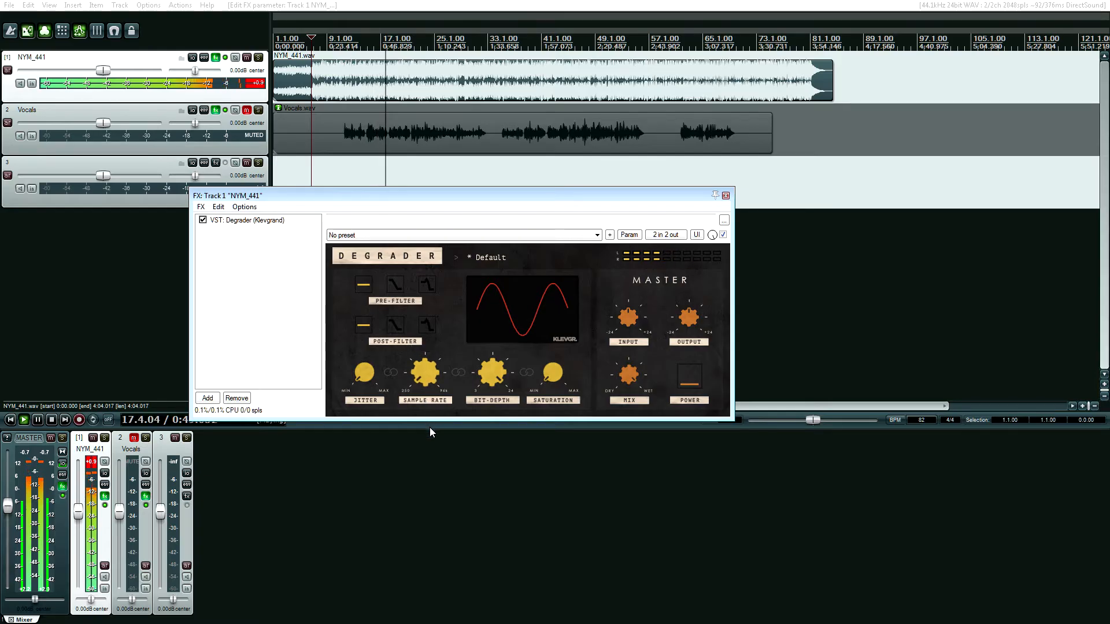
Set Degrader's post-filter and pre-filter to the plain low-pass curve, then raise the sample rate from 250 Hz and stop playback
left_click(393, 323)
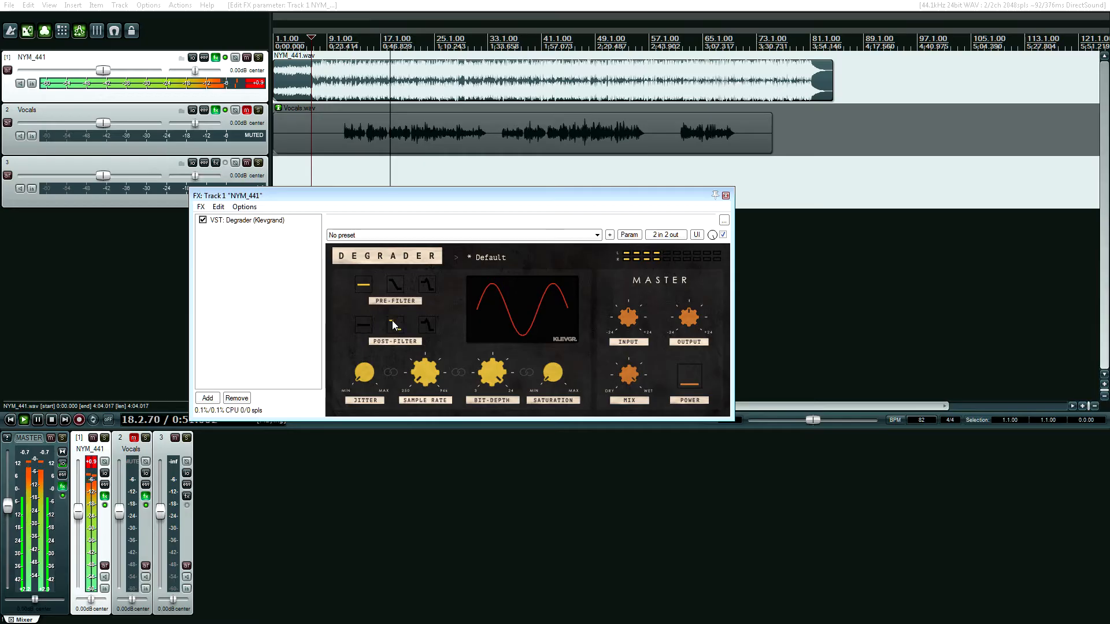
left_click(394, 285)
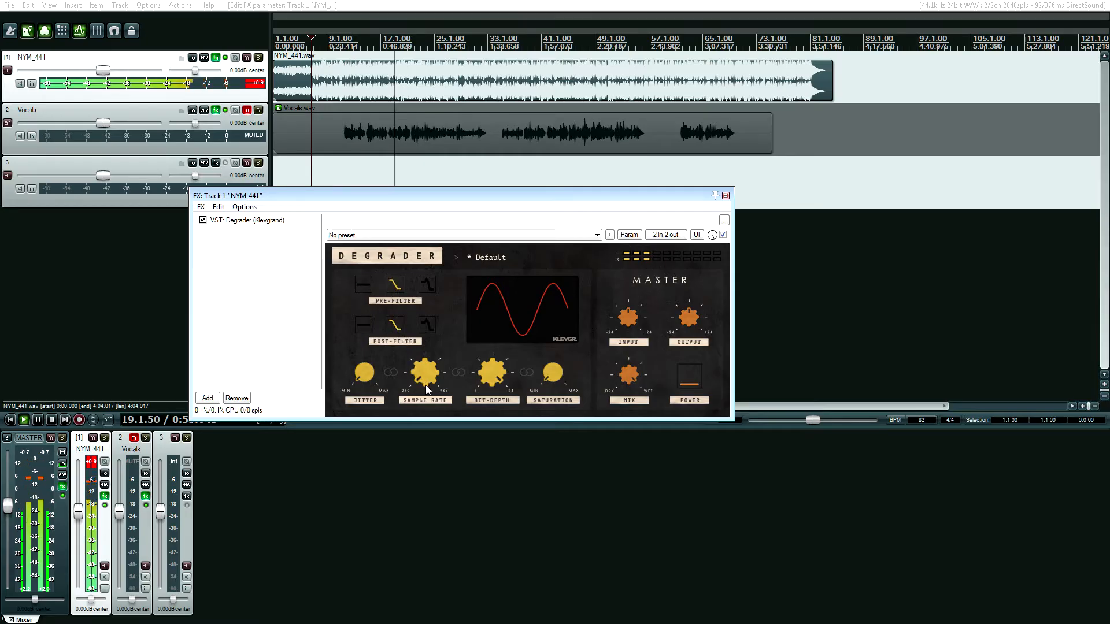
mouse_move(426, 385)
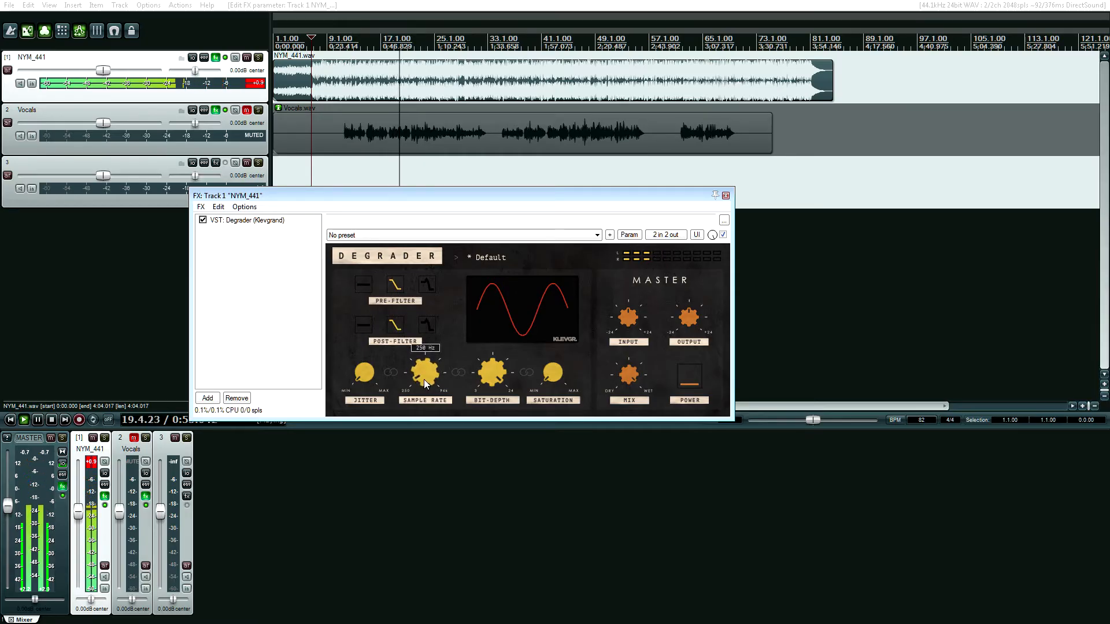
left_click_drag(424, 373, 434, 340)
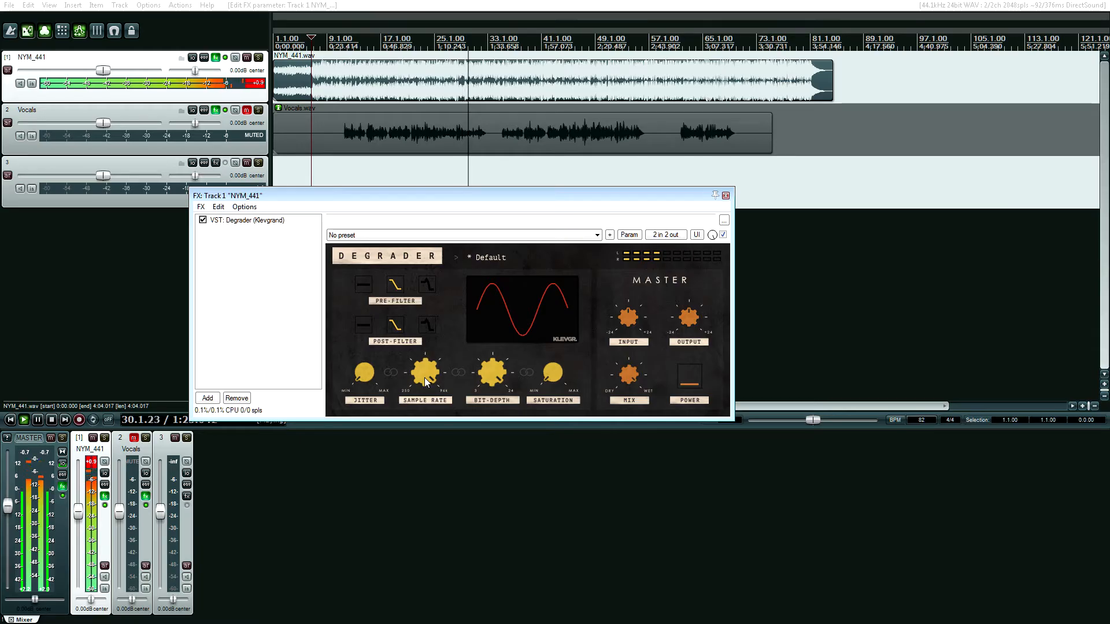
key("space")
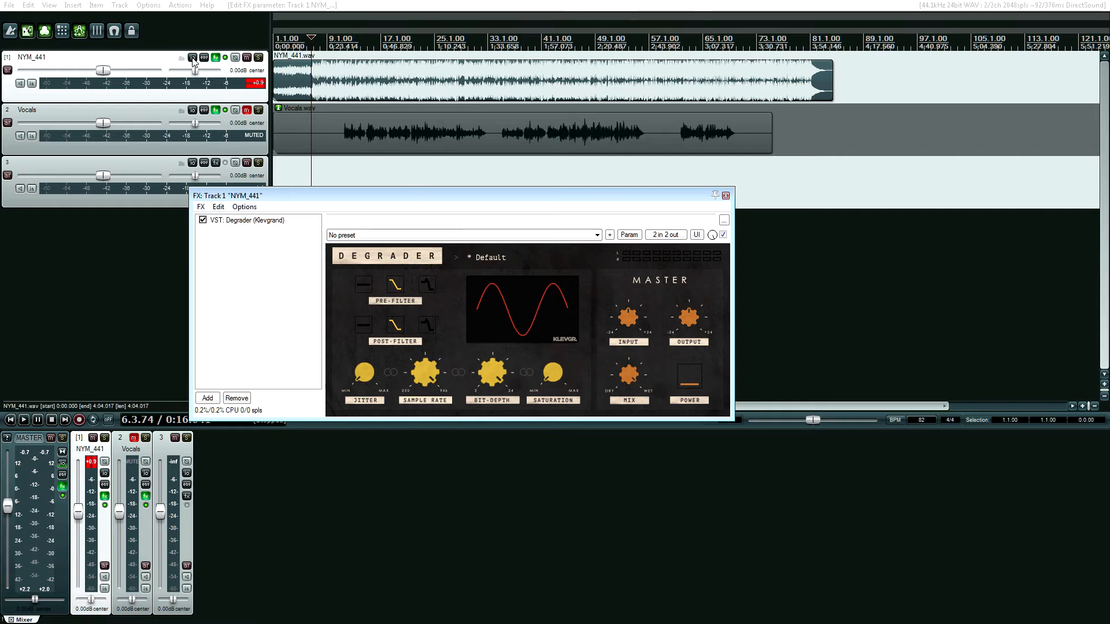
Unmute the Vocals track, mute NYM_441, and place the playhead where the first vocal phrase starts
left_click(247, 110)
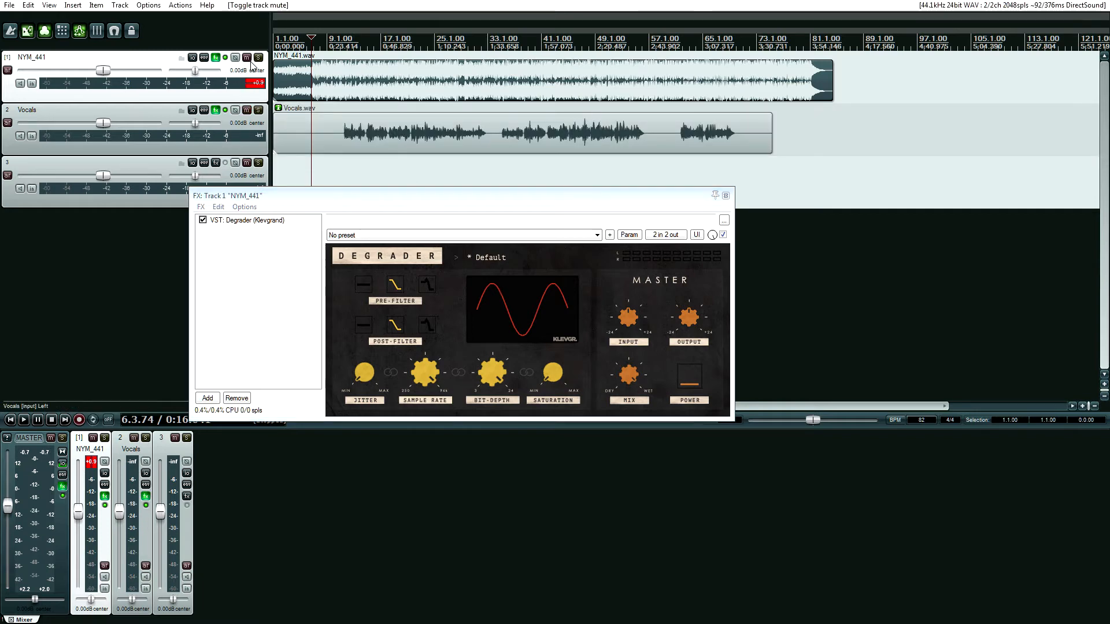
left_click(247, 58)
left_click(336, 147)
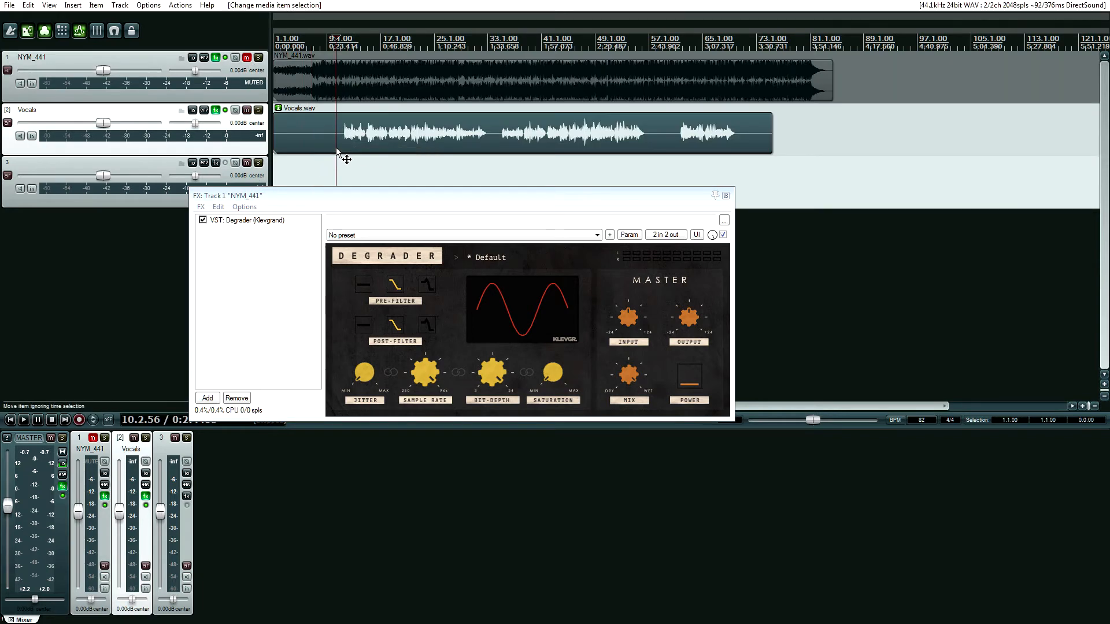
left_click(342, 143)
In the Vocals track's Degrader, set the sample rate to maximum, and play the vocals while raising saturation to a high level
left_click(216, 110)
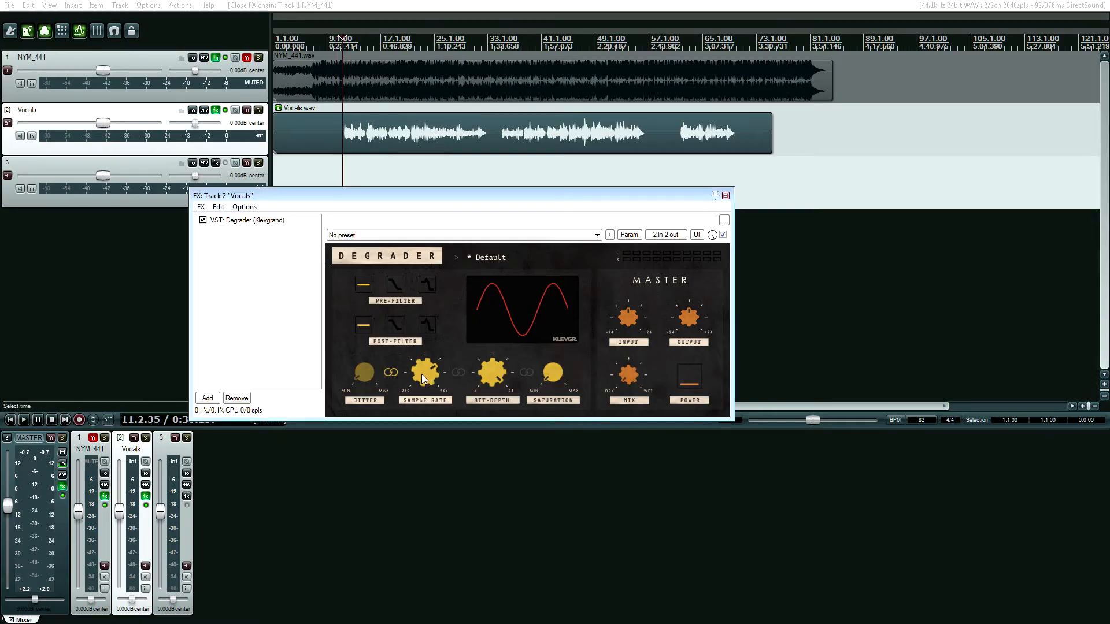
left_click(421, 374)
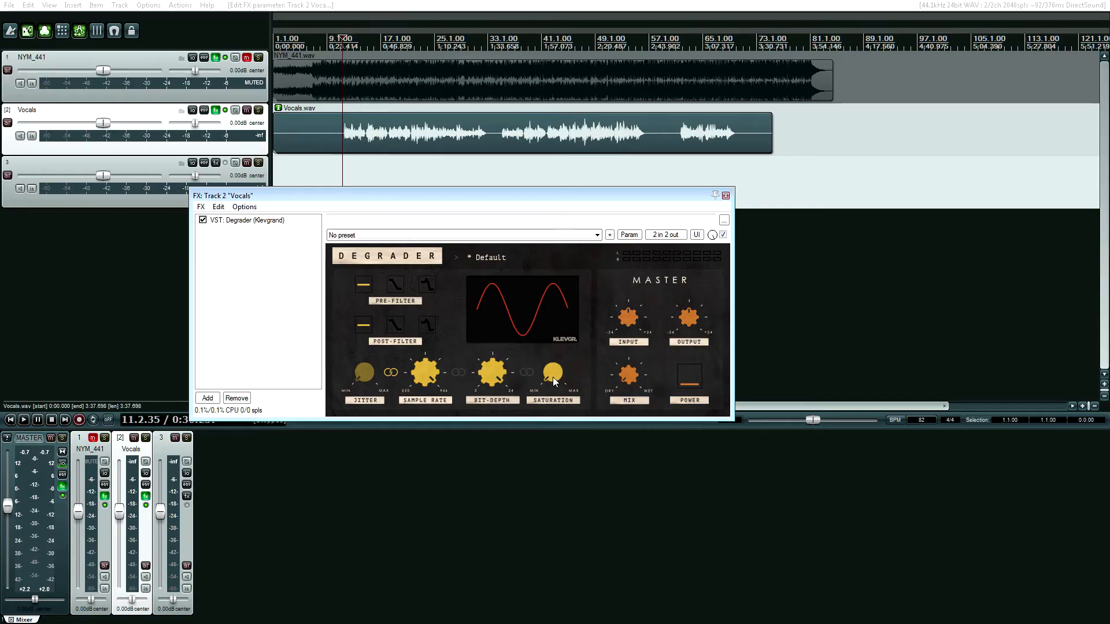
key("space")
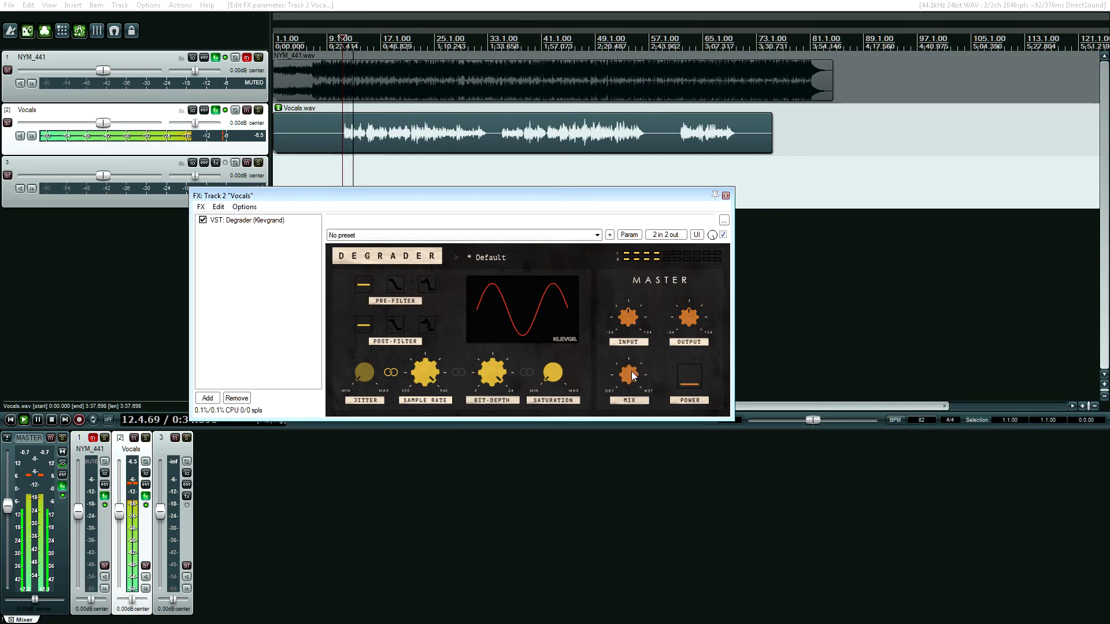
left_click_drag(548, 377, 547, 257)
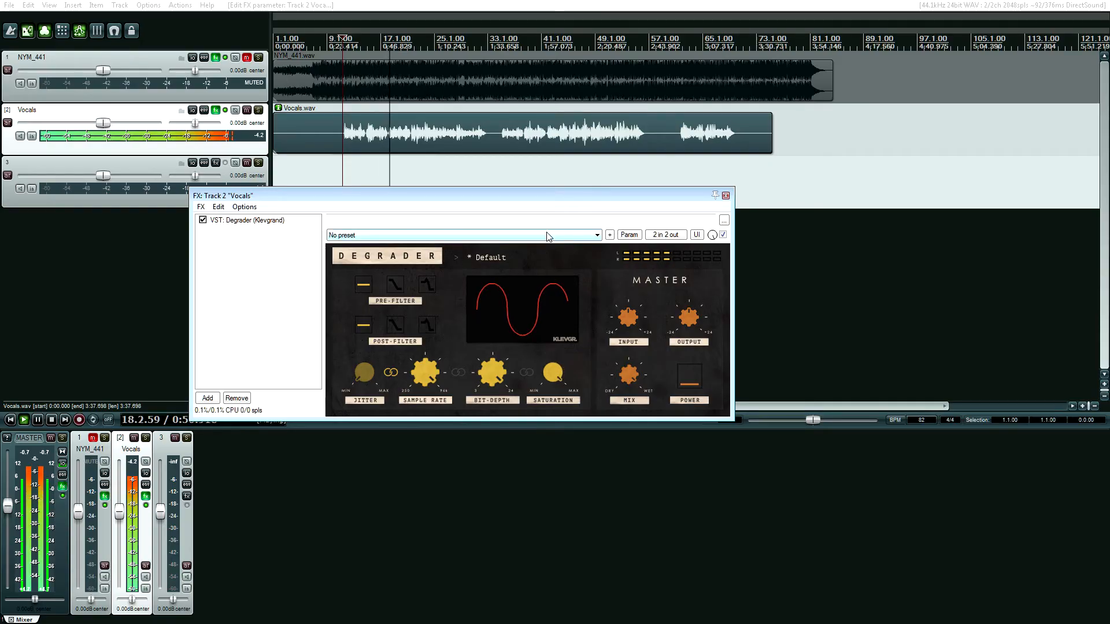
key("space")
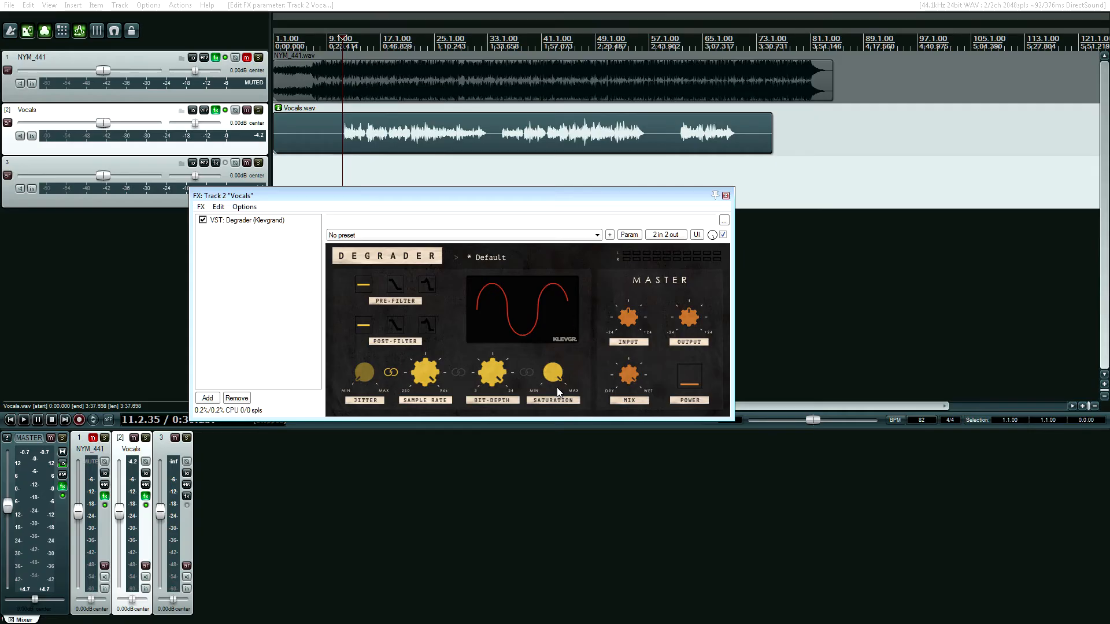
Reduce the vocal saturation slightly and play the vocals while sweeping the mix toward dry and settling on a mostly dry blend, then stop playback
left_click_drag(549, 377, 583, 386)
key("space")
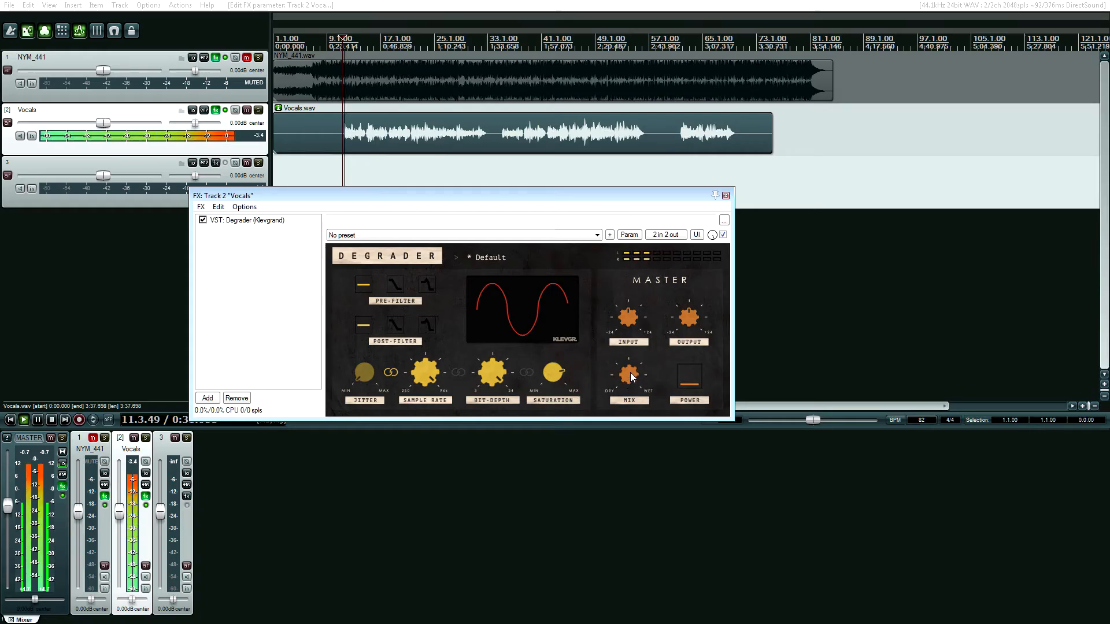
left_click_drag(629, 378, 628, 391)
left_click_drag(626, 394, 625, 471)
left_click_drag(551, 375, 553, 384)
left_click_drag(628, 377, 630, 373)
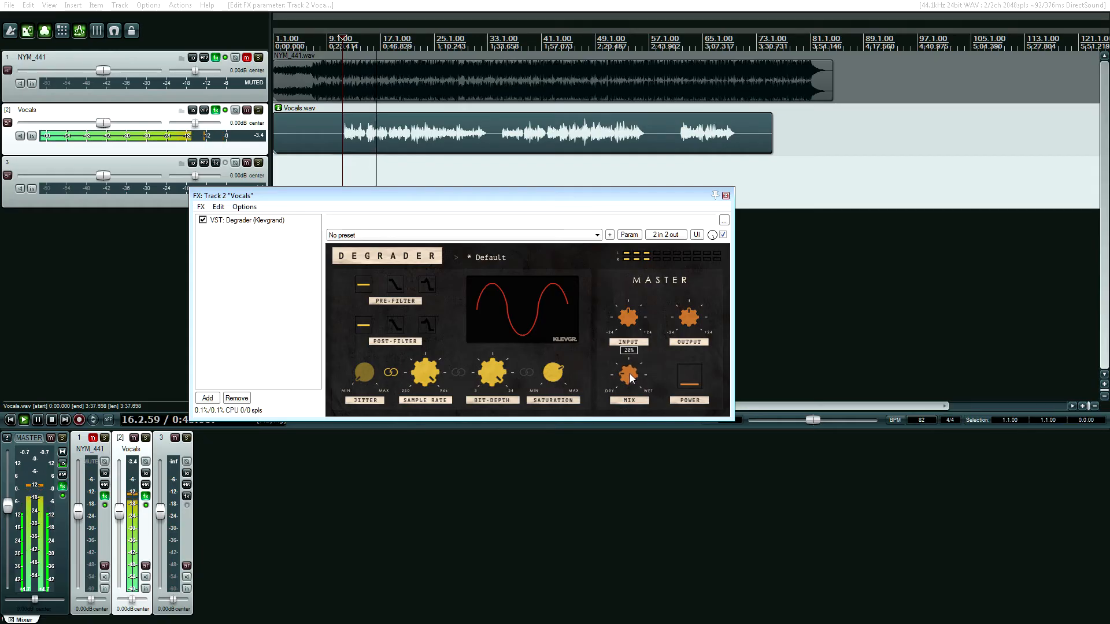
key("space")
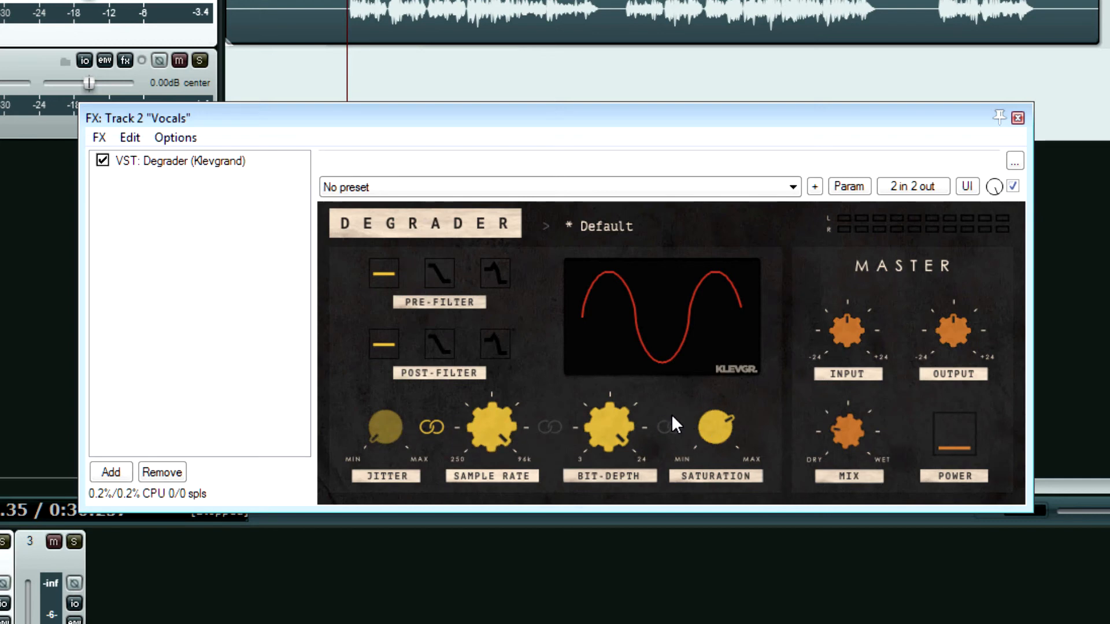
Look over Degrader's preset categories and General presets, and close the list without choosing one
left_click(610, 228)
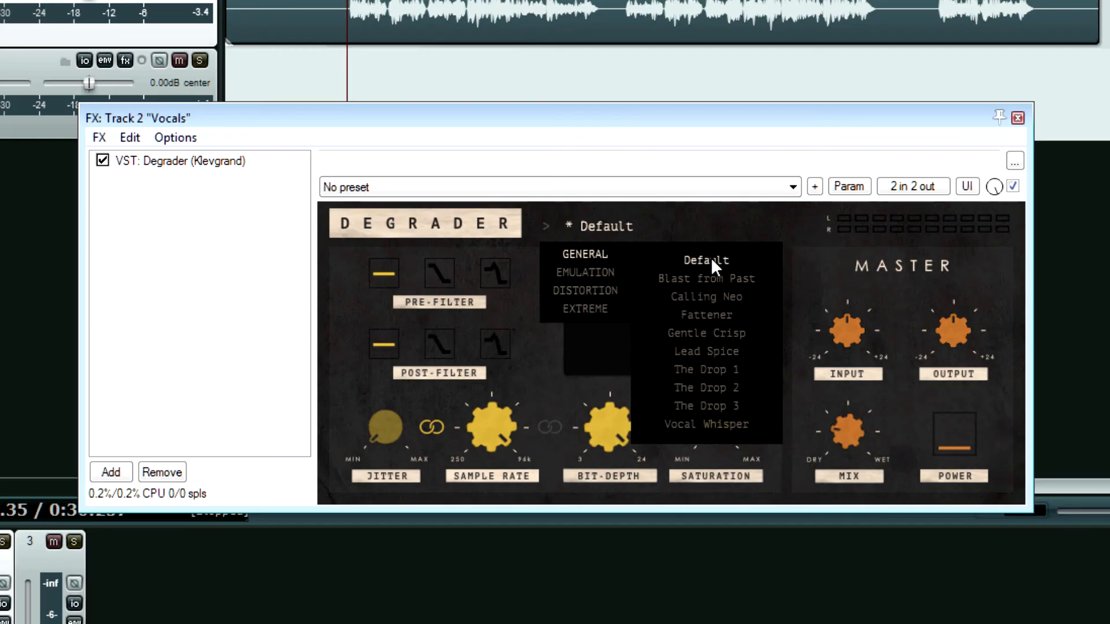
left_click(724, 212)
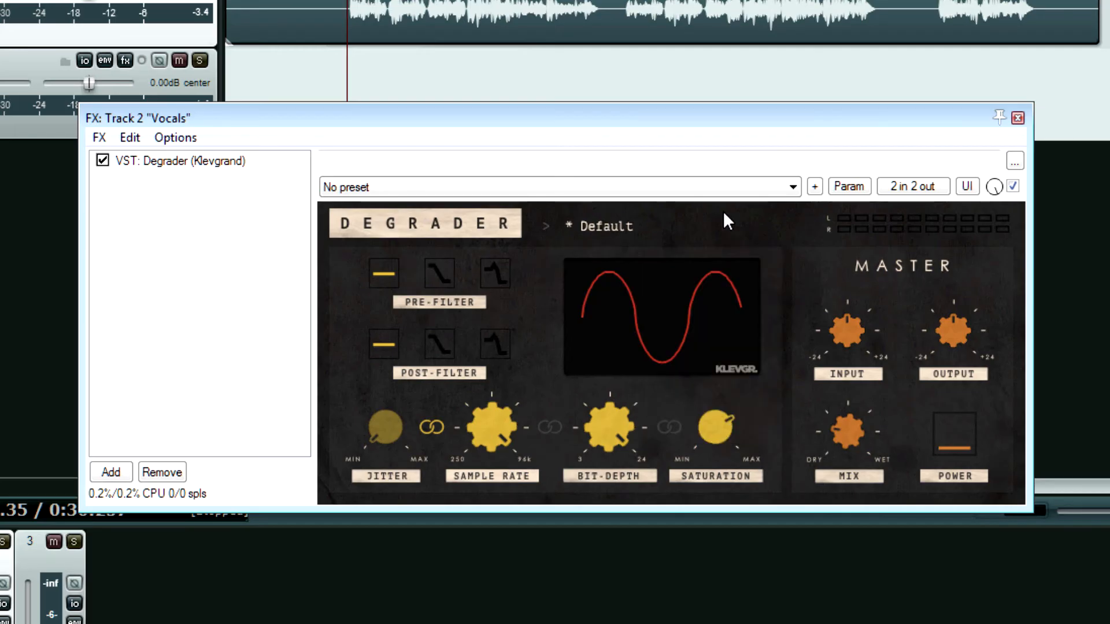